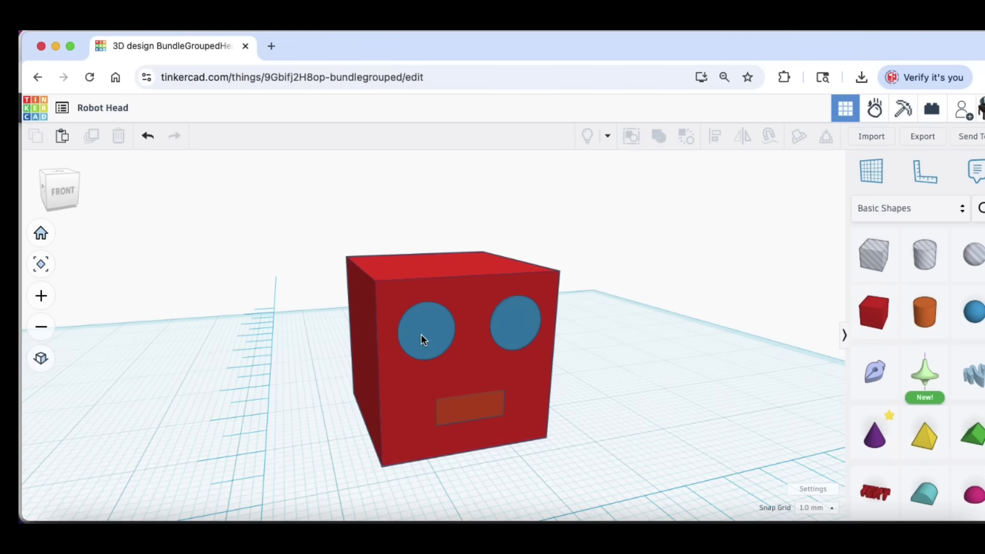
Step: Select both eyes and the mouth and shift them left off the cube
click(421, 335)
shift+click(507, 312)
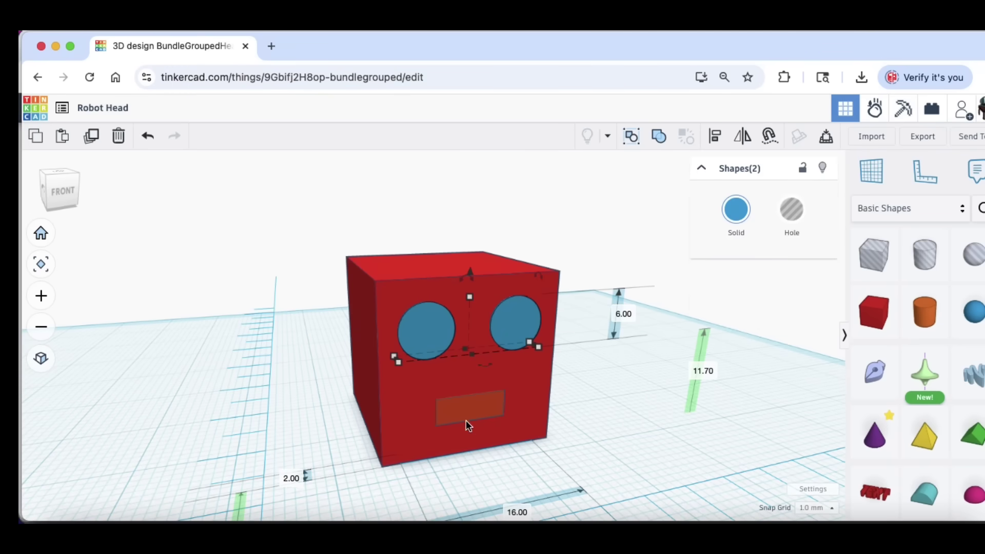
shift+click(459, 411)
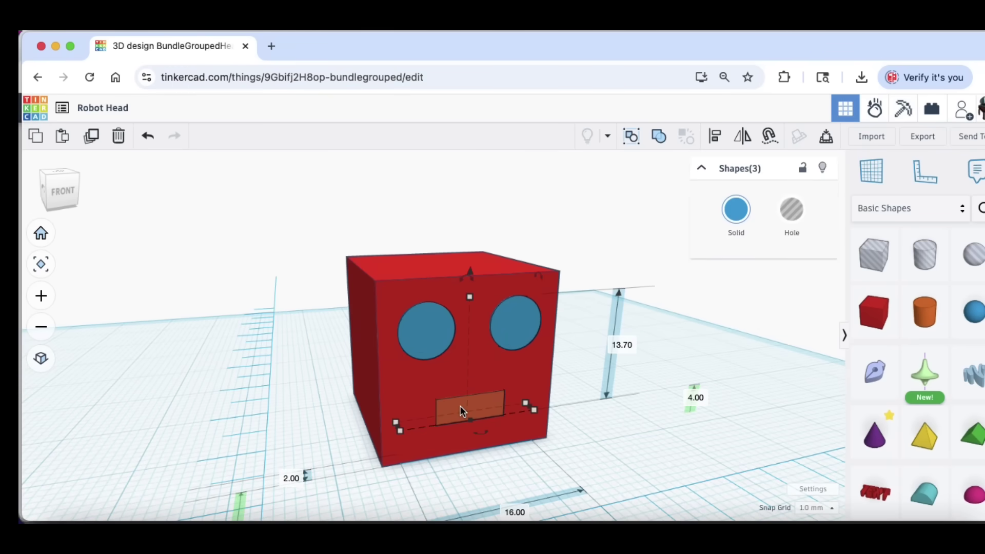
key(shift+Left)
key(shift+Left)
scroll(434, 397, down, 1)
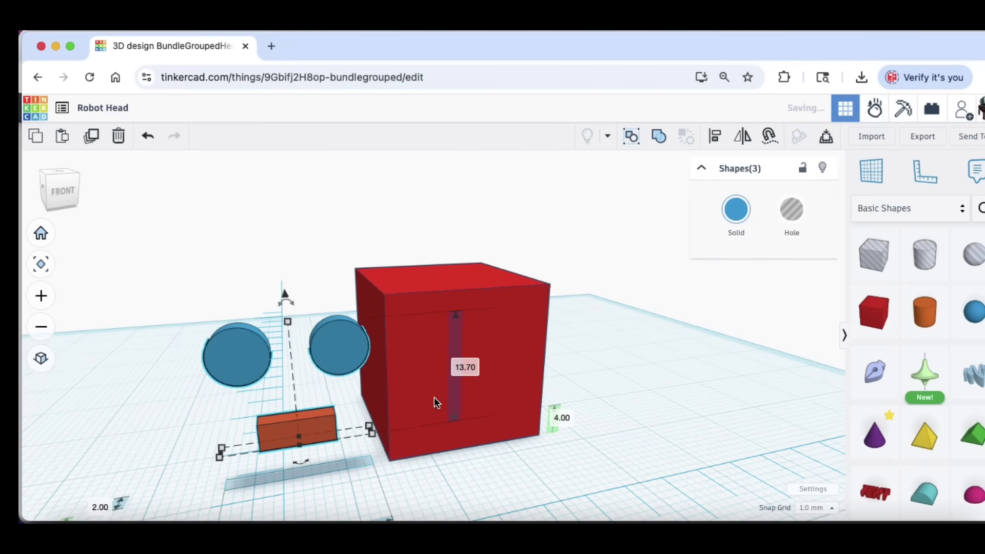
Step: Reselect the eyes and mouth and move them back up onto the red cube
click(623, 353)
click(514, 322)
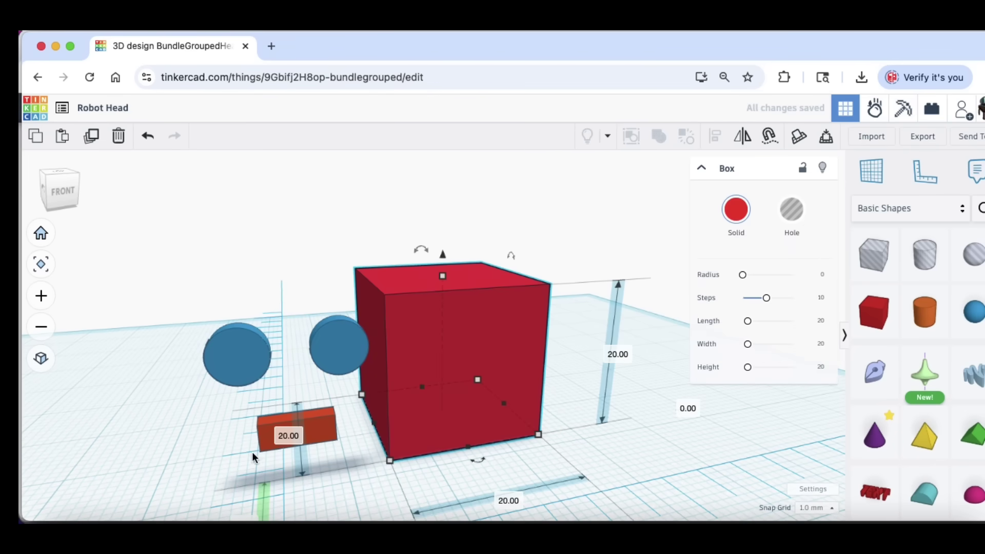
click(316, 435)
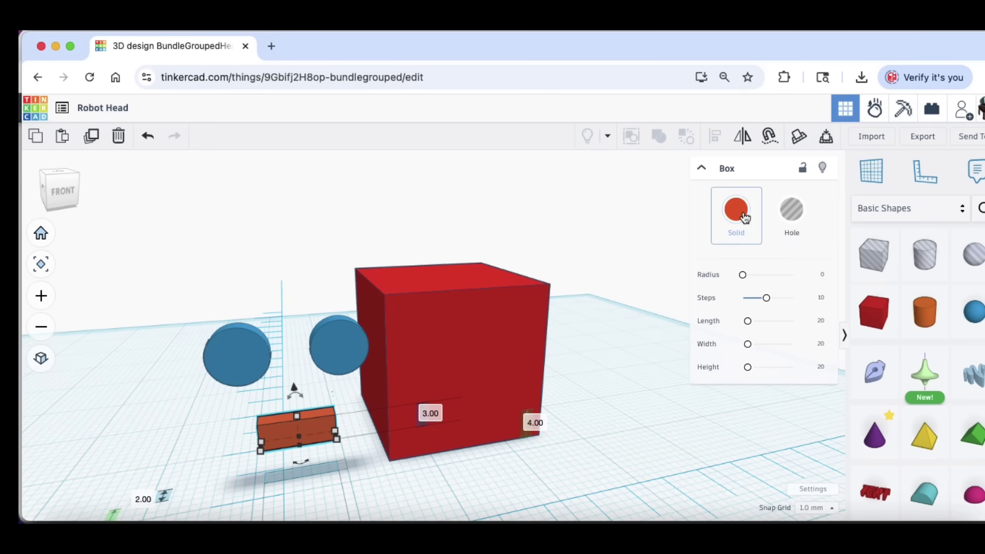
click(237, 366)
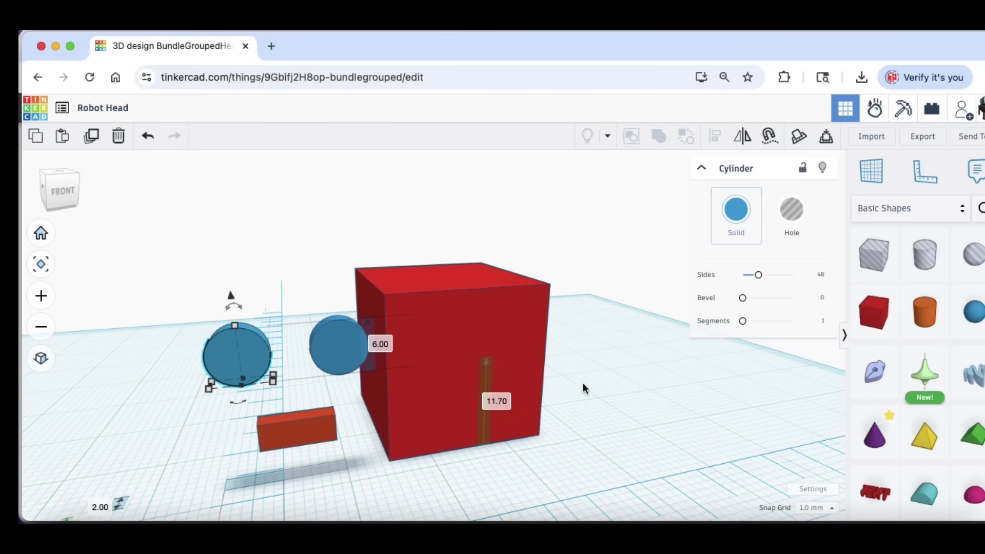
click(603, 384)
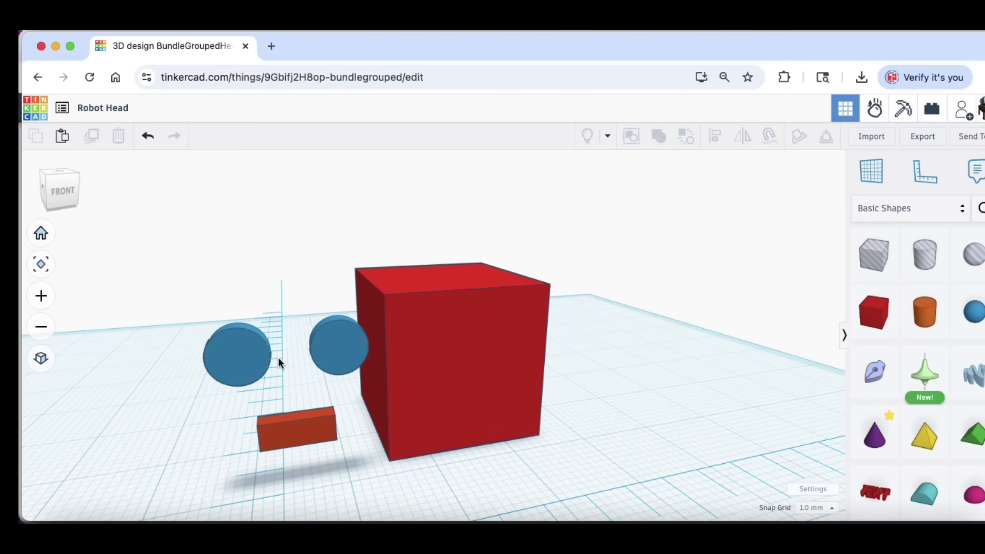
click(239, 359)
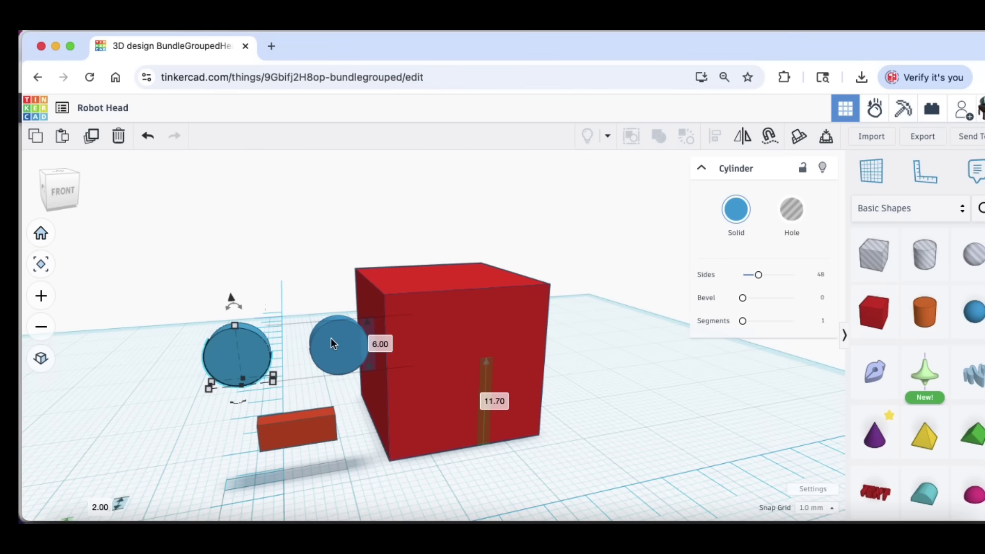
shift+click(328, 351)
shift+click(296, 431)
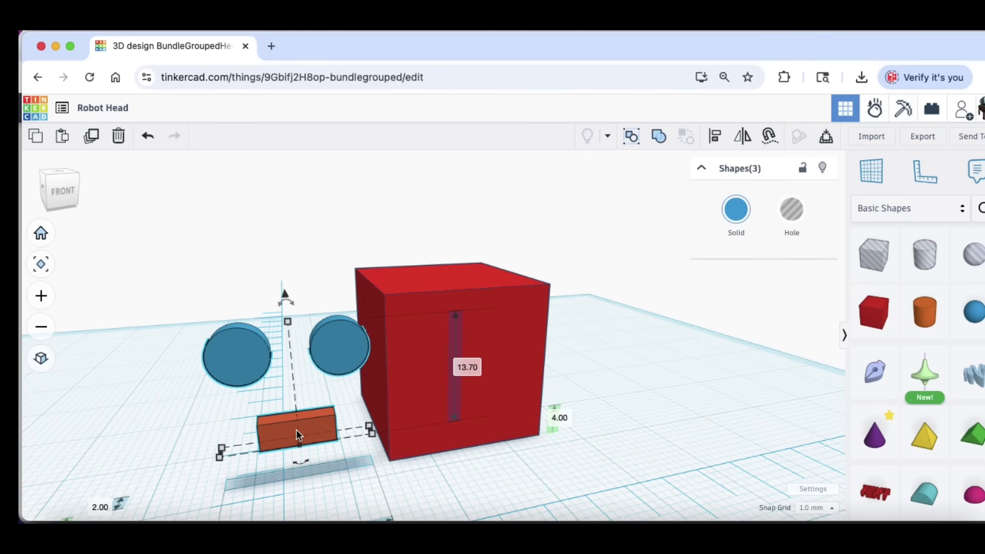
key(shift+Up)
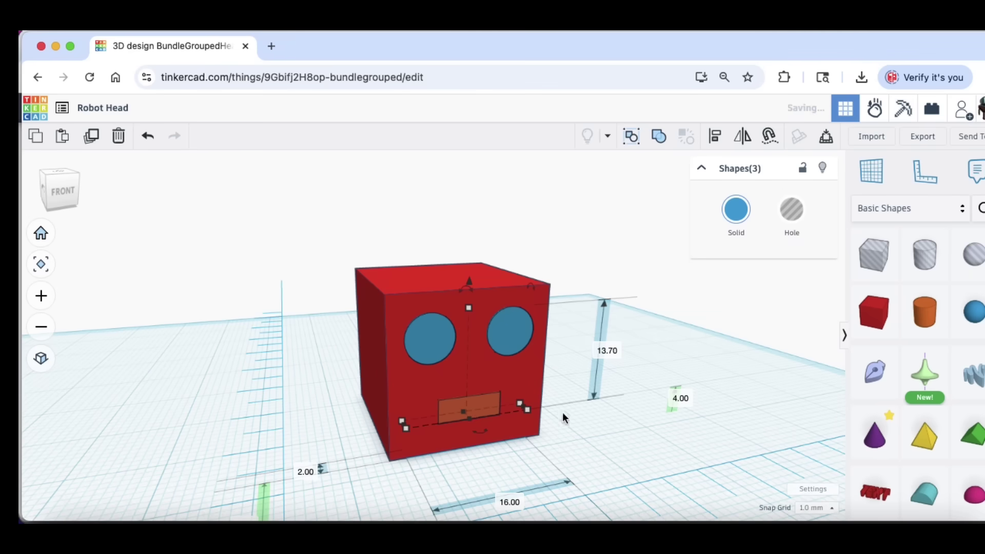
click(318, 420)
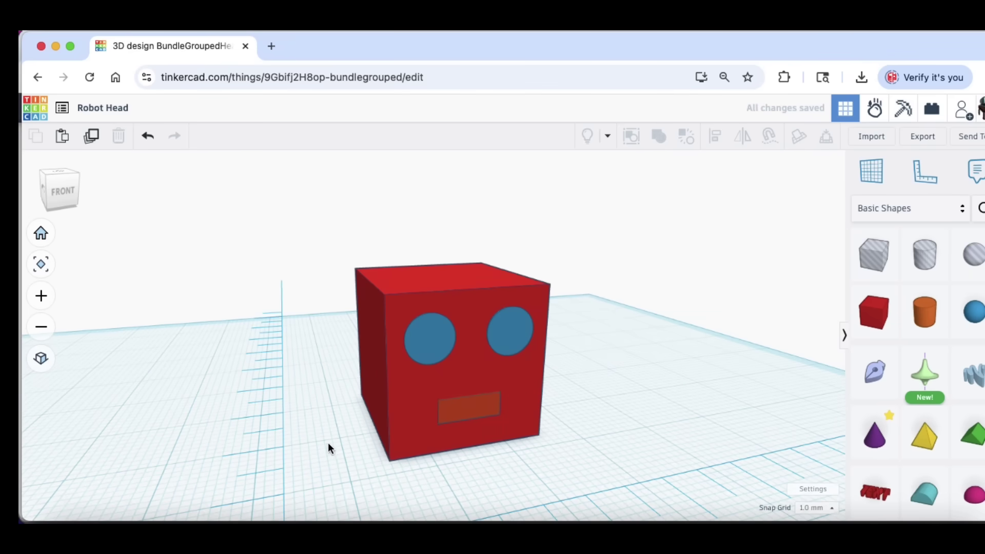
Step: Group the four shapes into one red union and download it as an STL
right_drag(328, 443, 446, 462)
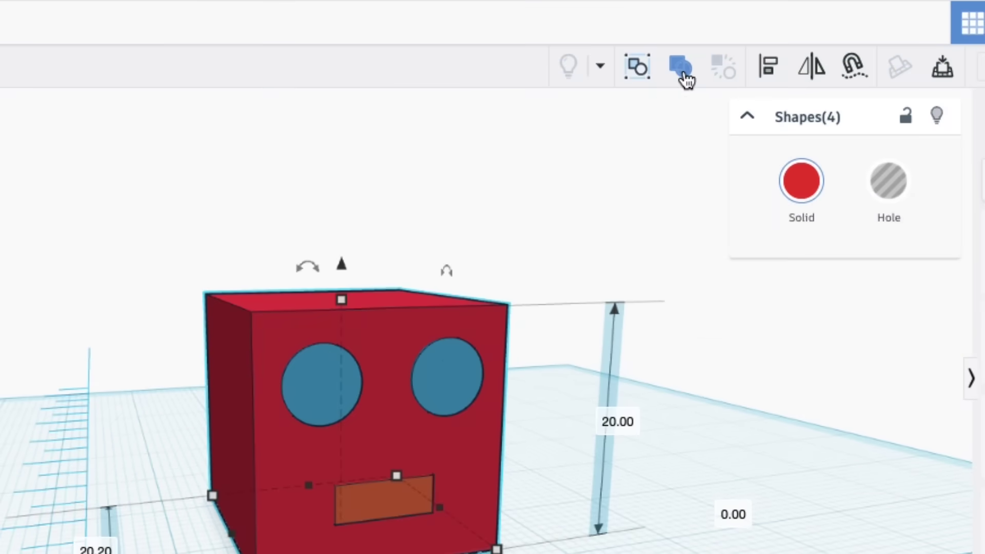
click(683, 69)
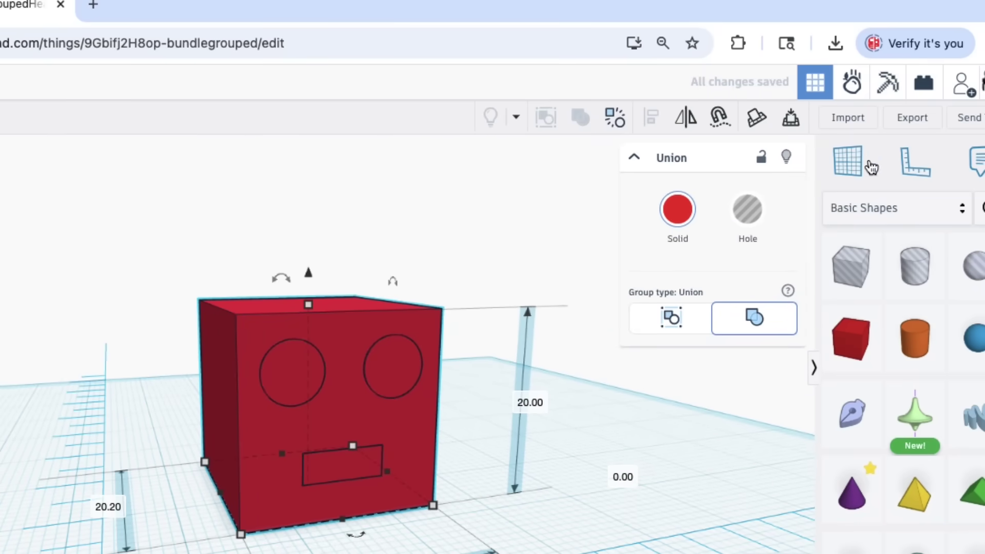
click(914, 121)
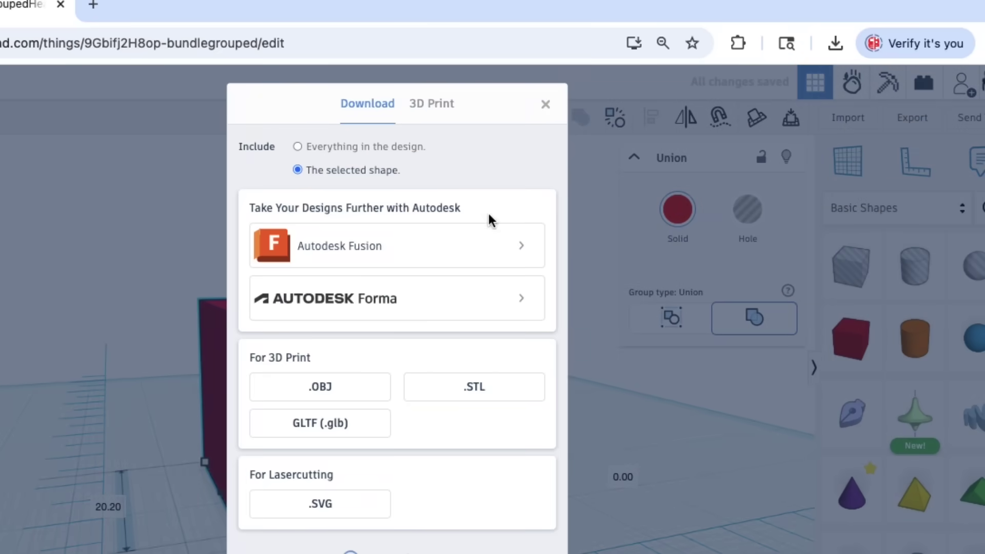
click(471, 392)
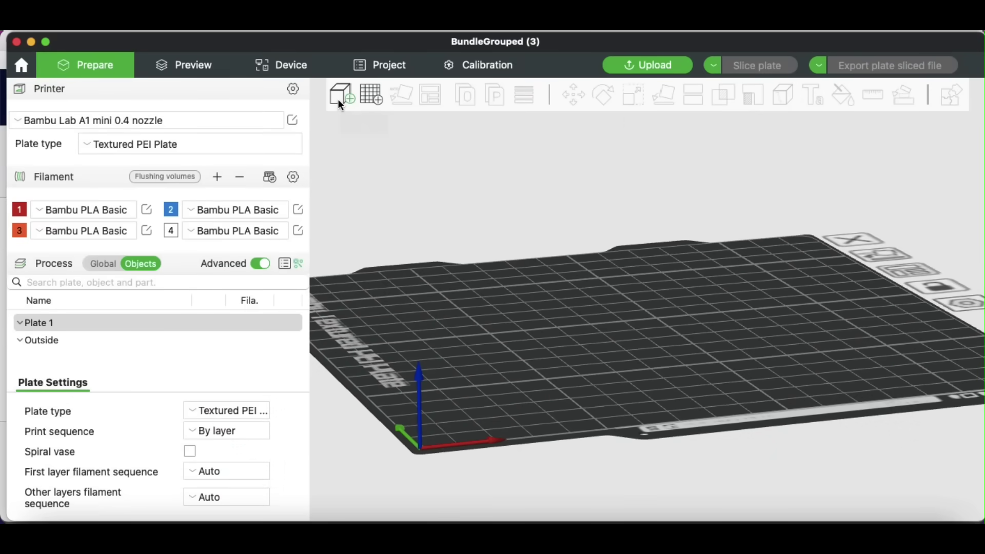
Step: Import Robot Head (2).stl from Downloads onto Plate 1 and orbit to view the red cube
click(340, 100)
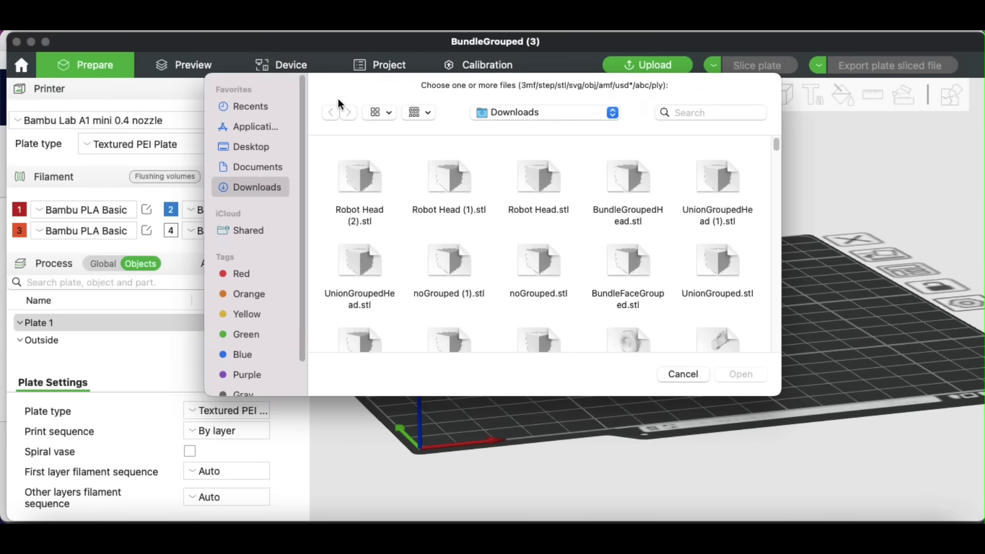
click(354, 186)
click(754, 382)
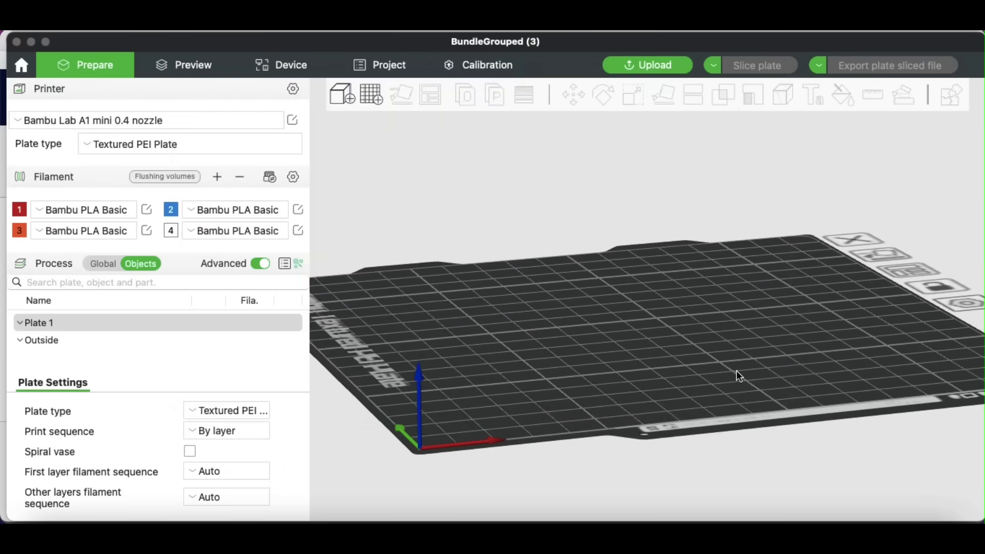
scroll(596, 341, up, 5)
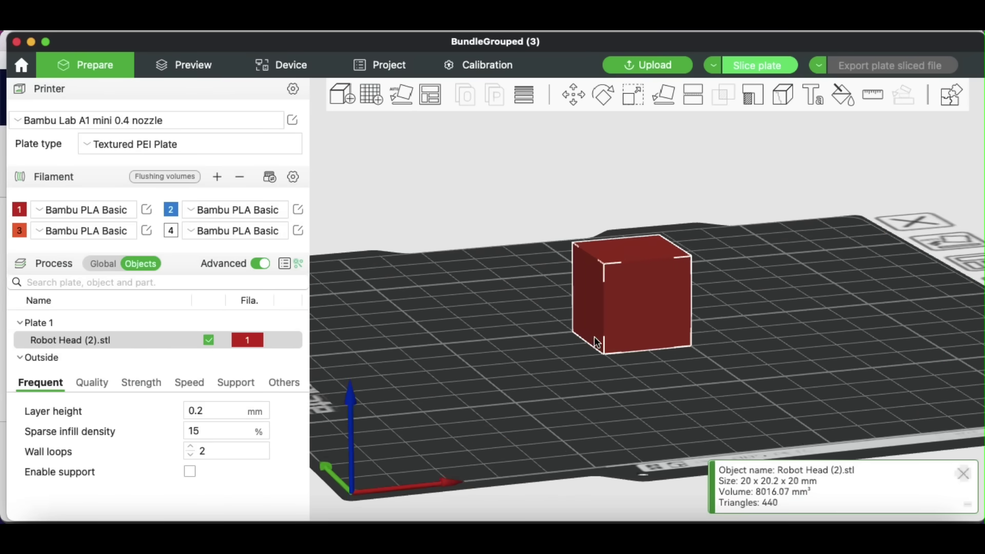
drag(583, 426, 623, 430)
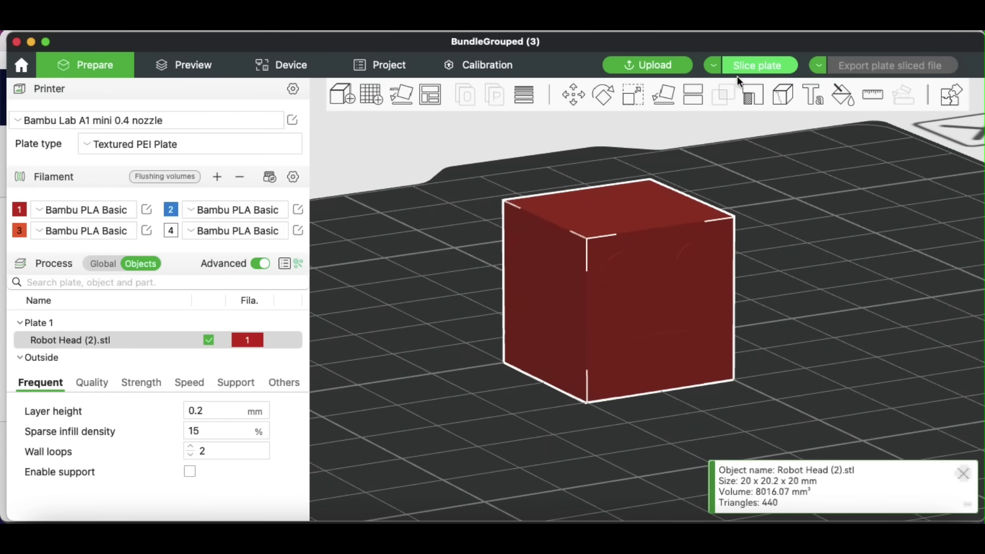
Step: Slice the single-red robot head, inspect lower layers and side wall, then return to Prepare
click(750, 63)
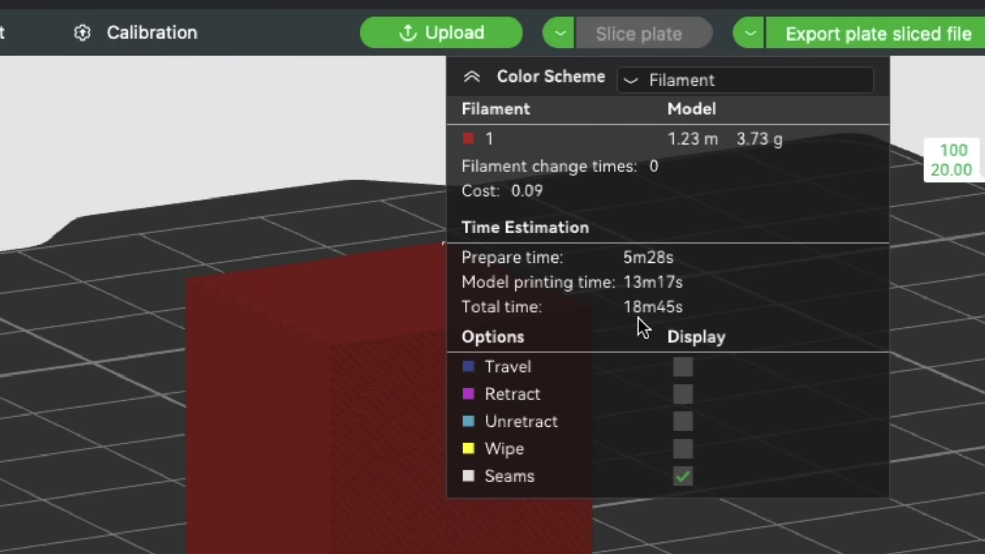
click(471, 77)
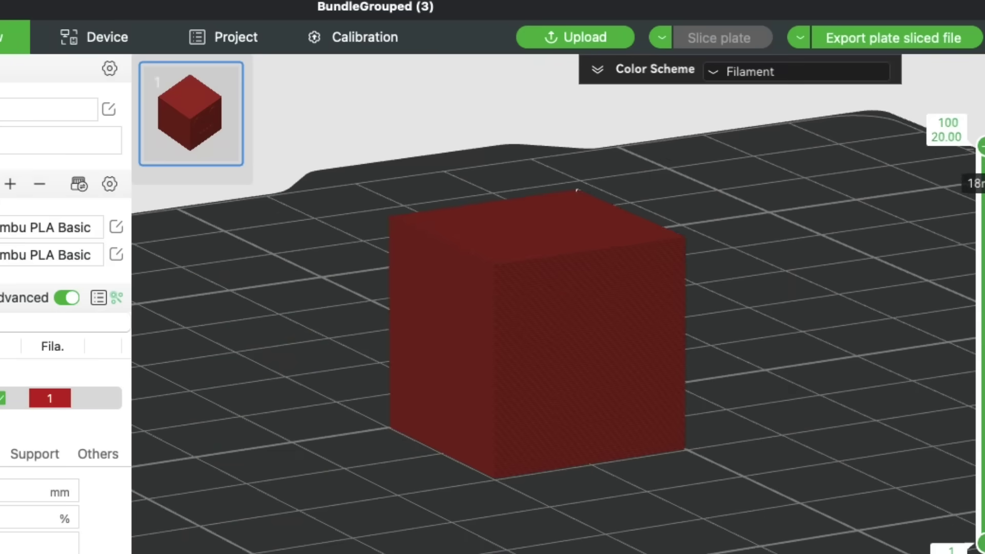
key(Down)
key(Down)
key(Down)
key(Down)
key(Down)
key(Down)
key(Down)
key(Down)
key(Down)
key(Down)
key(Down)
key(Down)
key(Down)
key(Down)
key(Down)
key(Down)
key(Down)
key(Down)
key(Down)
key(Down)
key(Down)
key(Down)
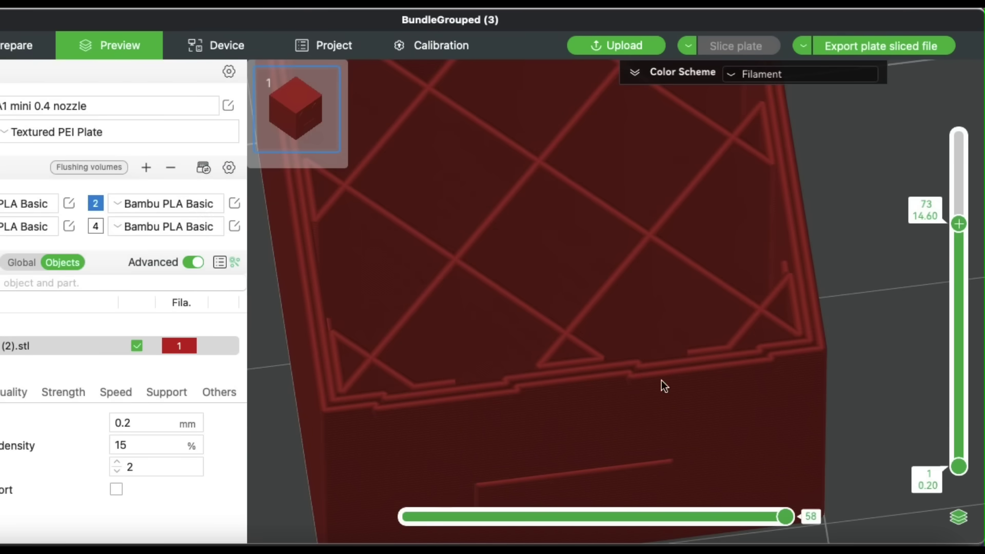
scroll(960, 288, down, 20)
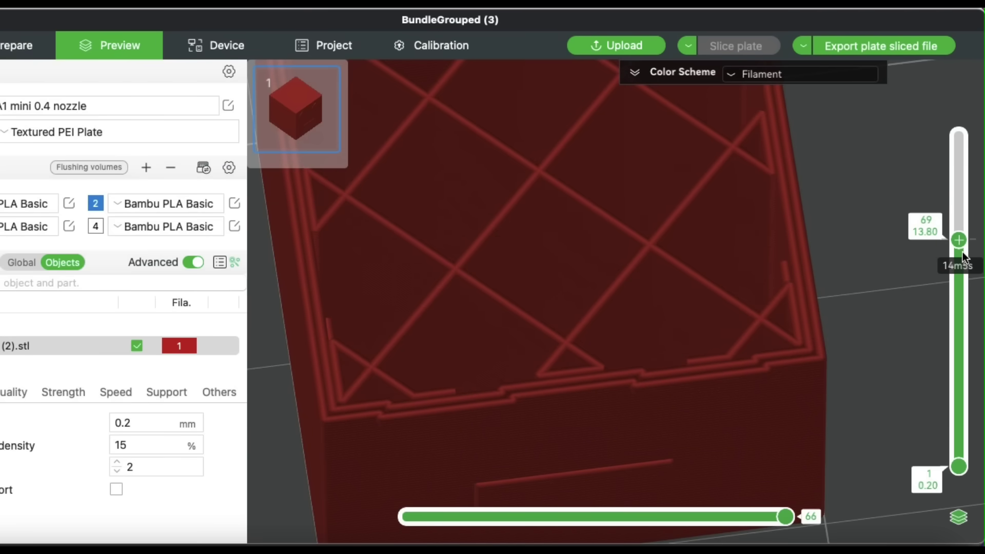
scroll(959, 308, down, 20)
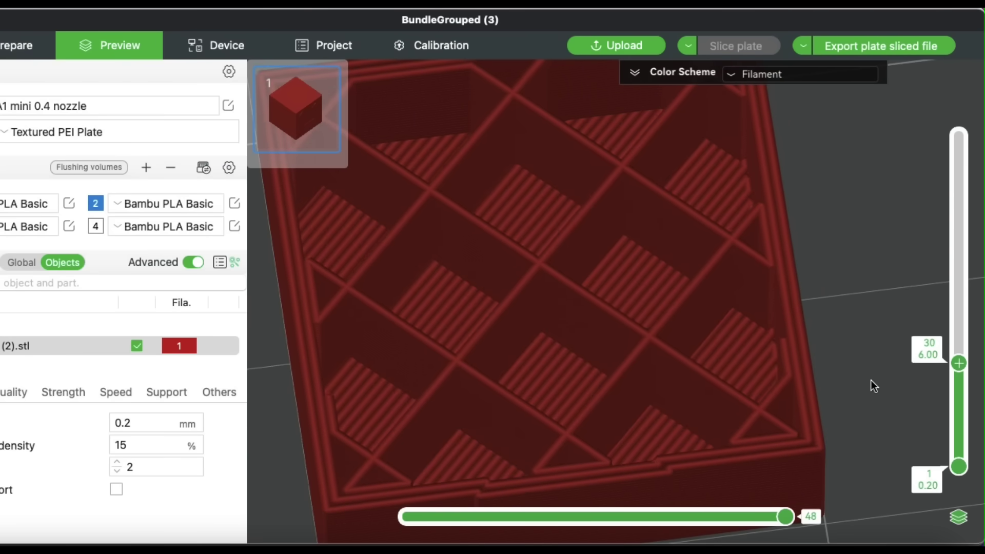
drag(857, 389, 871, 270)
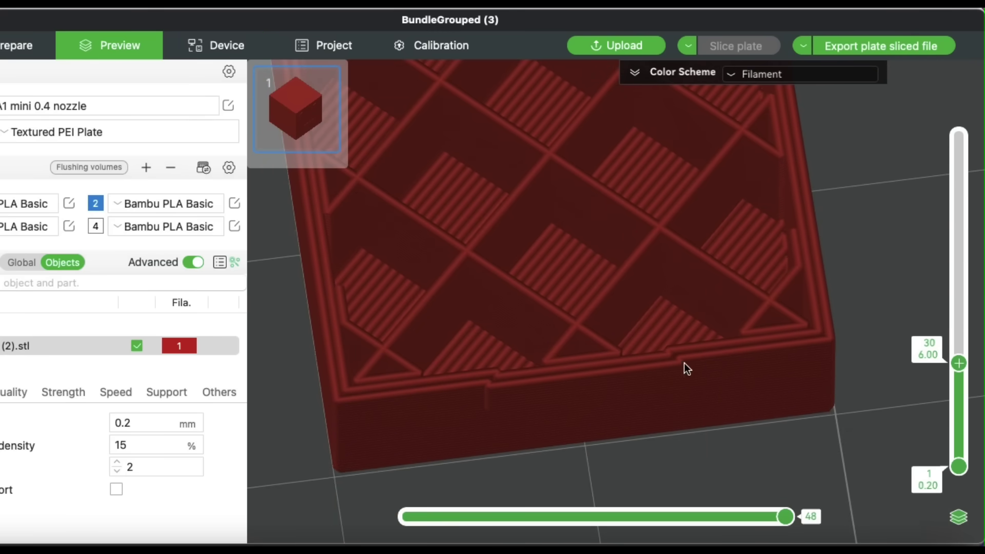
scroll(960, 395, up, 20)
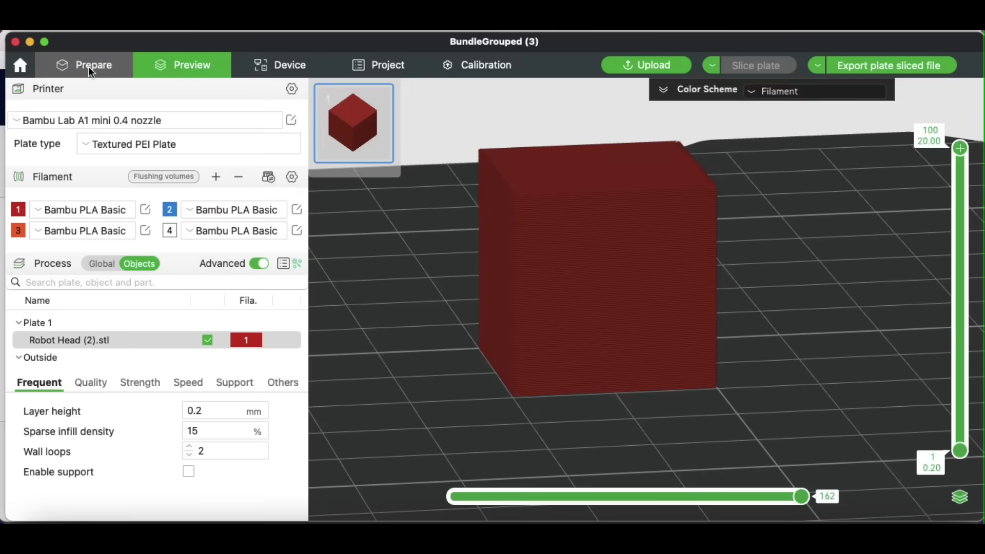
click(10, 46)
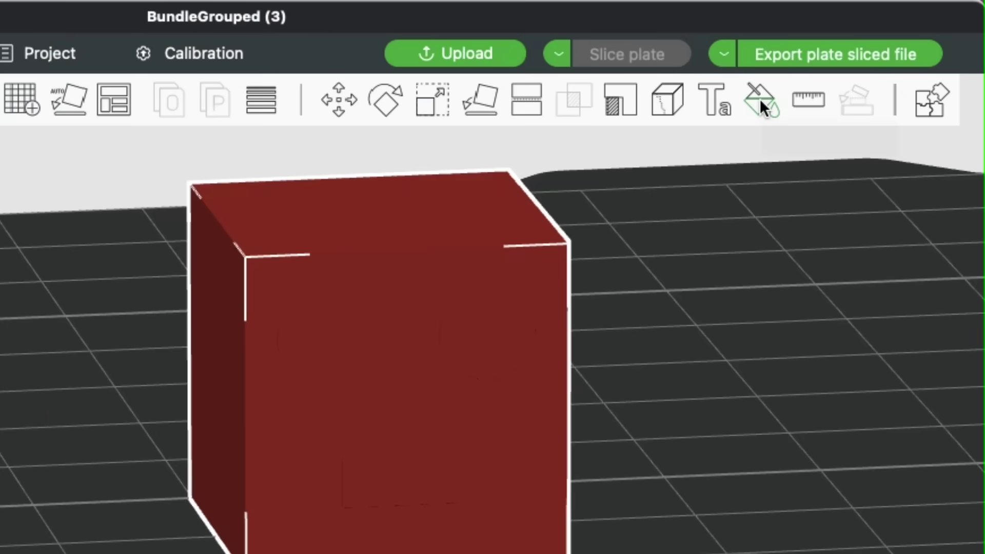
Step: Fill both eye circles with blue filament 2 and the mouth with orange filament 3
click(843, 96)
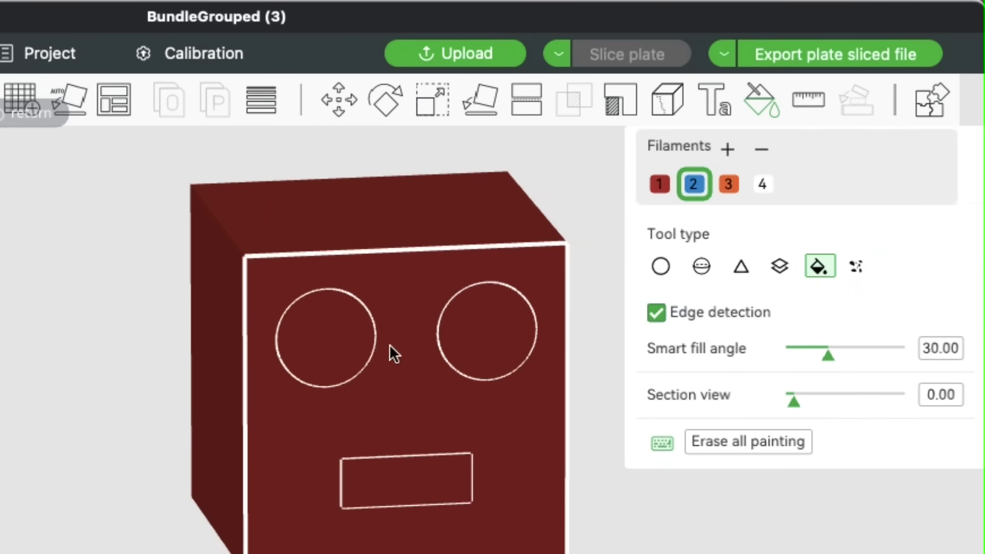
click(343, 347)
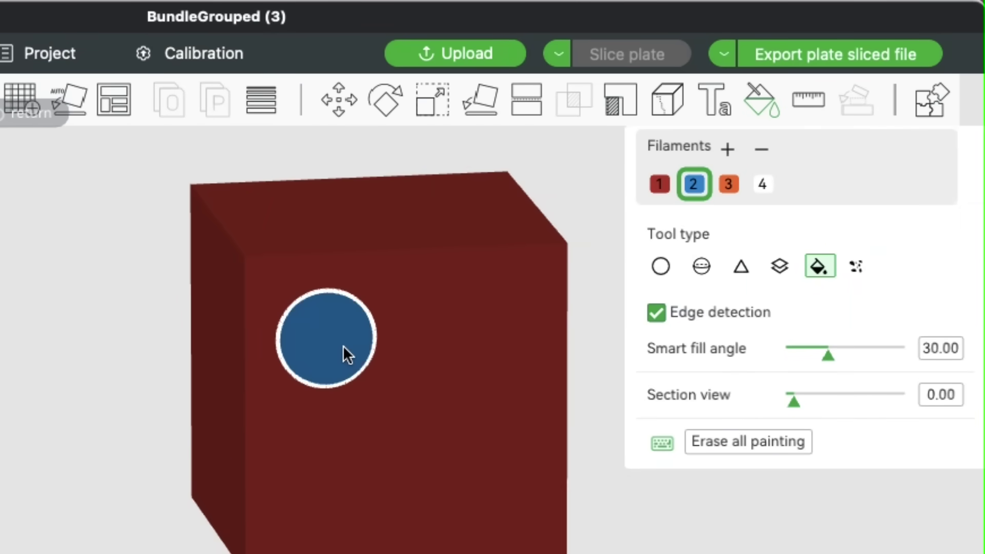
click(500, 332)
click(723, 183)
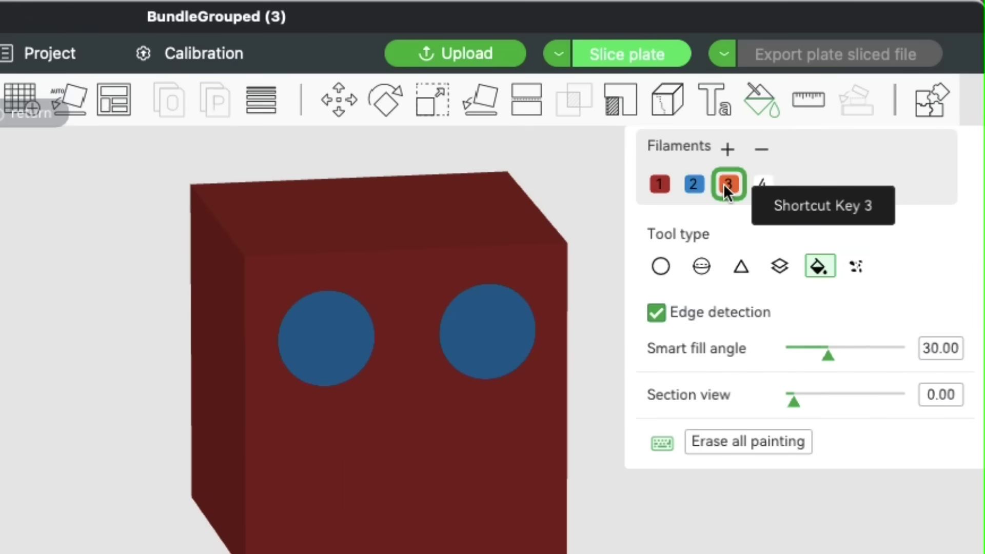
click(416, 485)
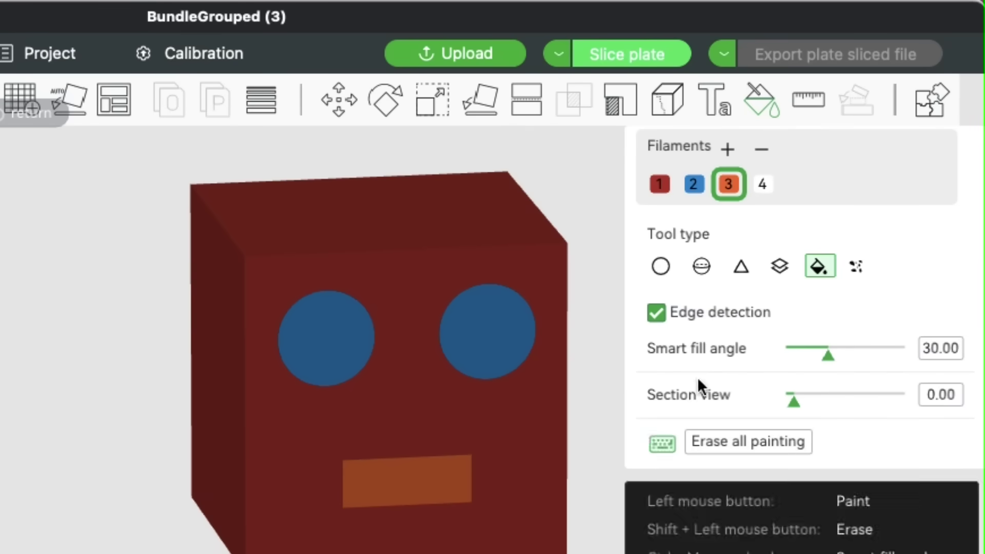
click(759, 102)
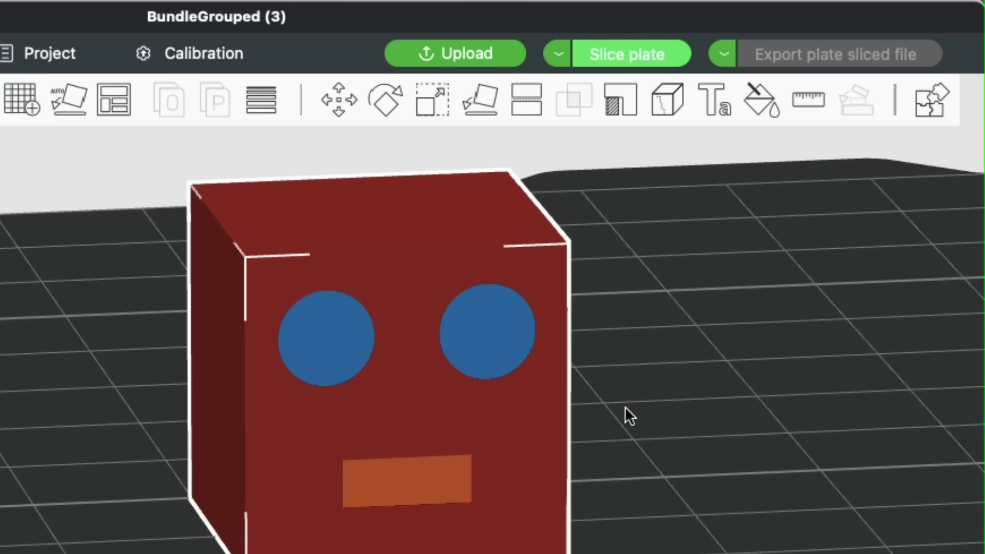
drag(625, 407, 586, 407)
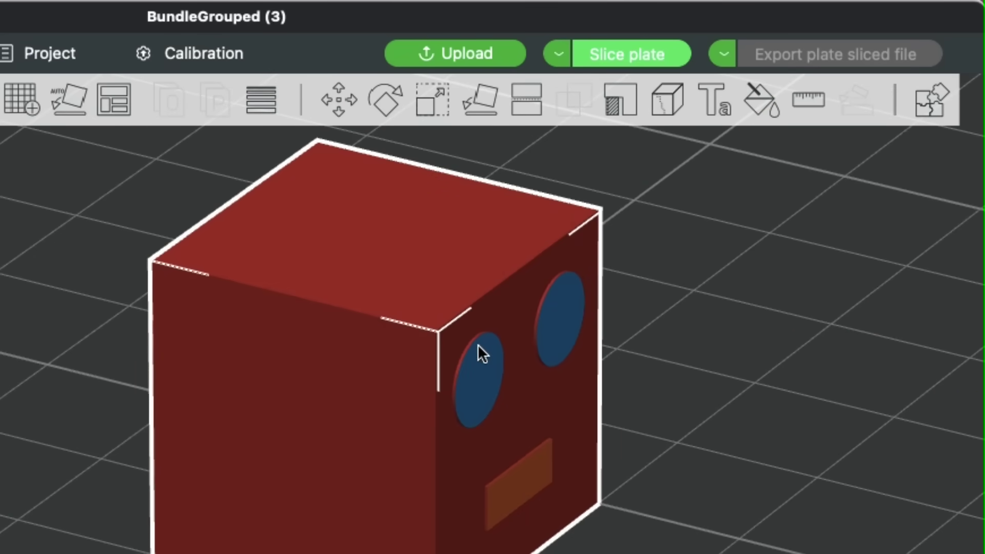
scroll(539, 303, up, 5)
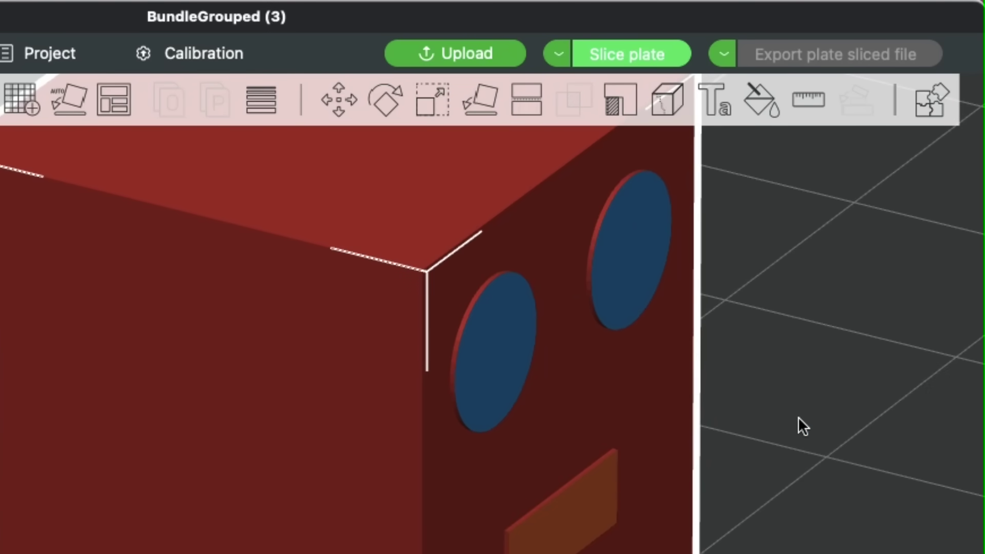
drag(798, 417, 811, 407)
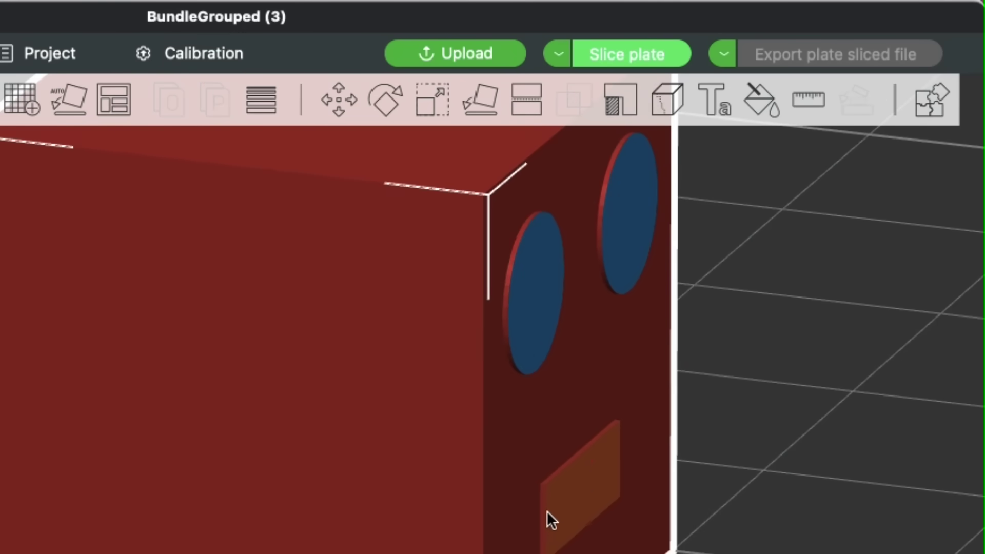
drag(789, 436, 747, 416)
click(771, 106)
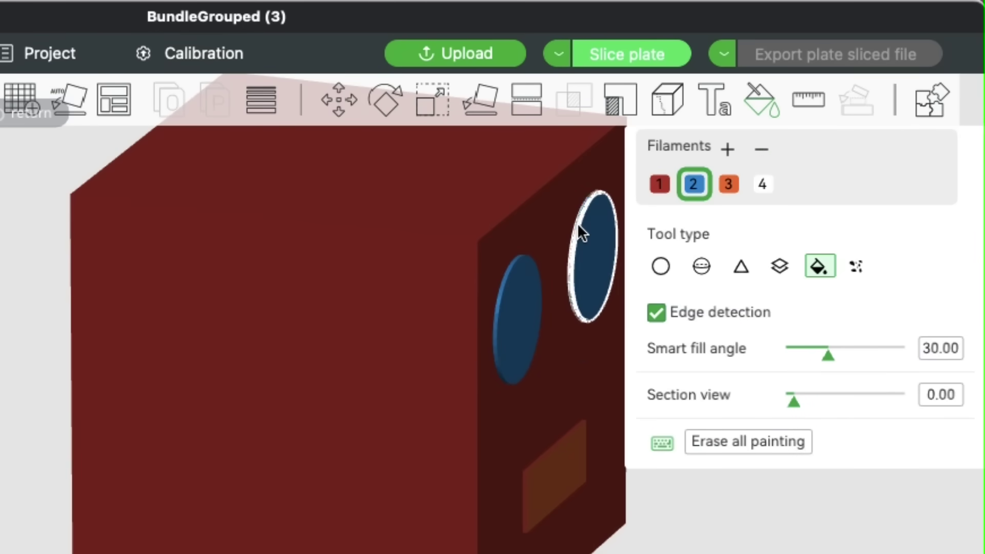
click(728, 185)
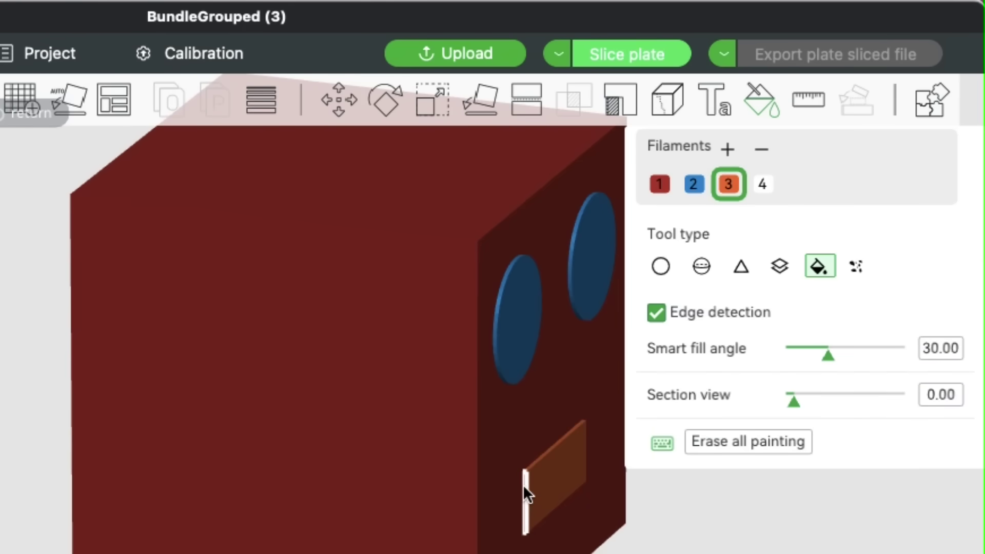
key(3)
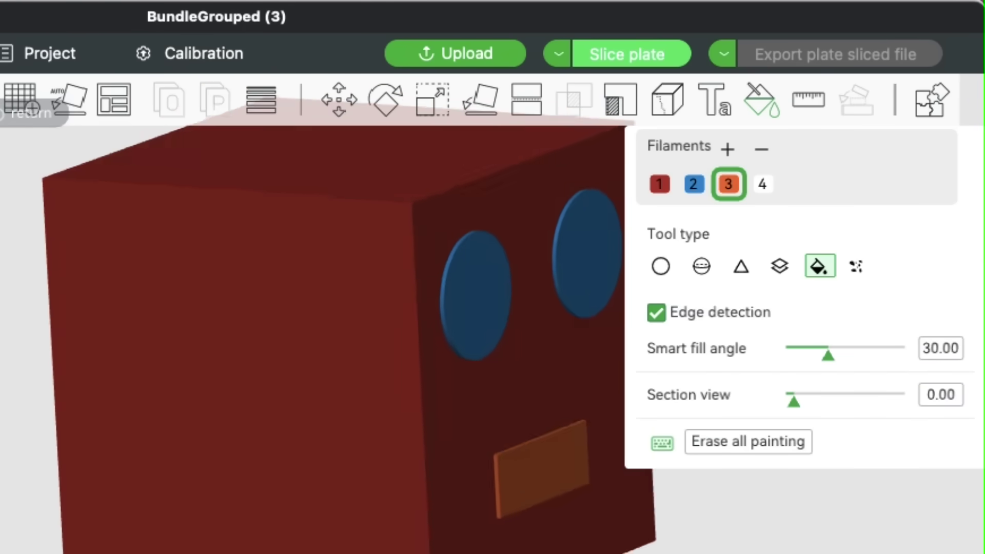
drag(528, 552, 469, 550)
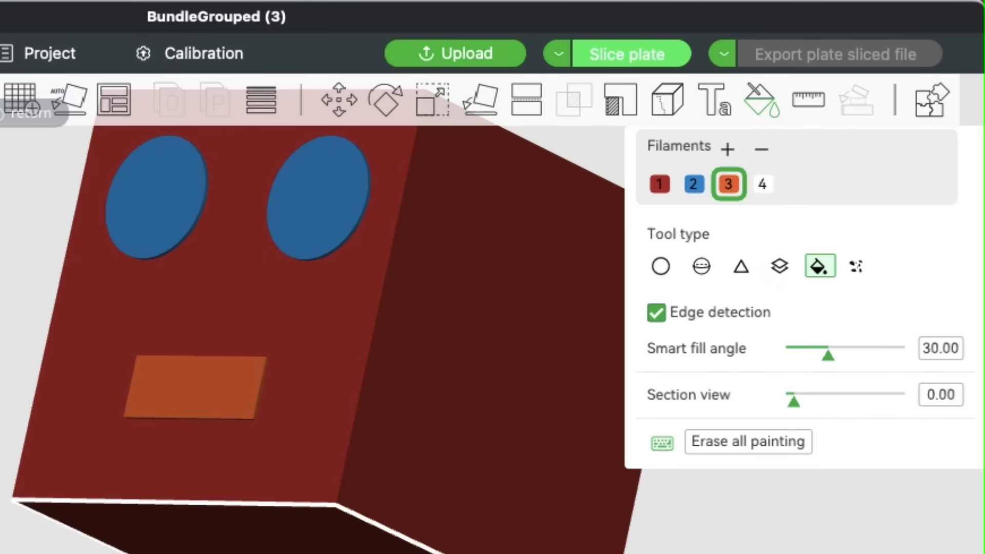
mouse_move(2, 406)
mouse_down()
mouse_move(71, 423)
mouse_move(107, 448)
mouse_move(117, 473)
mouse_move(84, 463)
mouse_move(68, 440)
mouse_up()
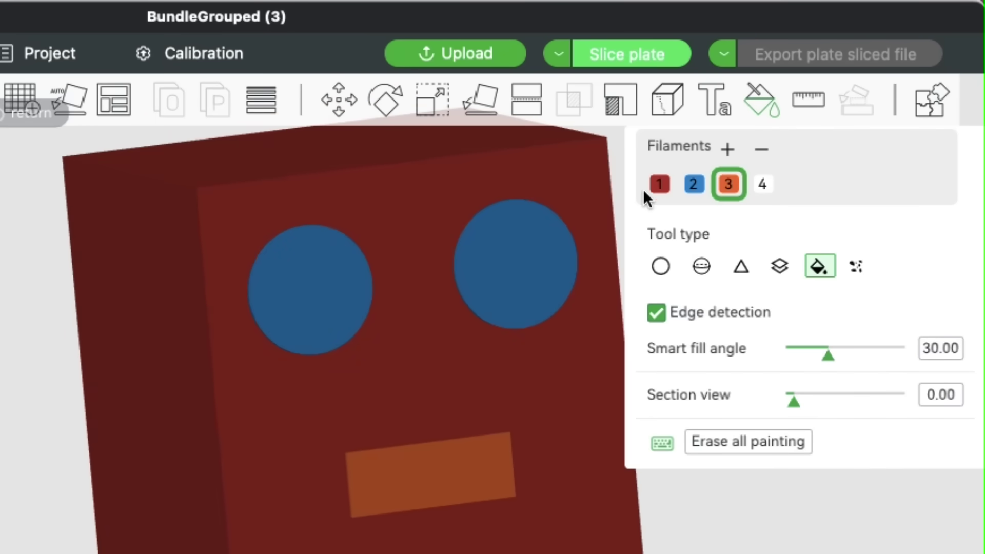
click(765, 108)
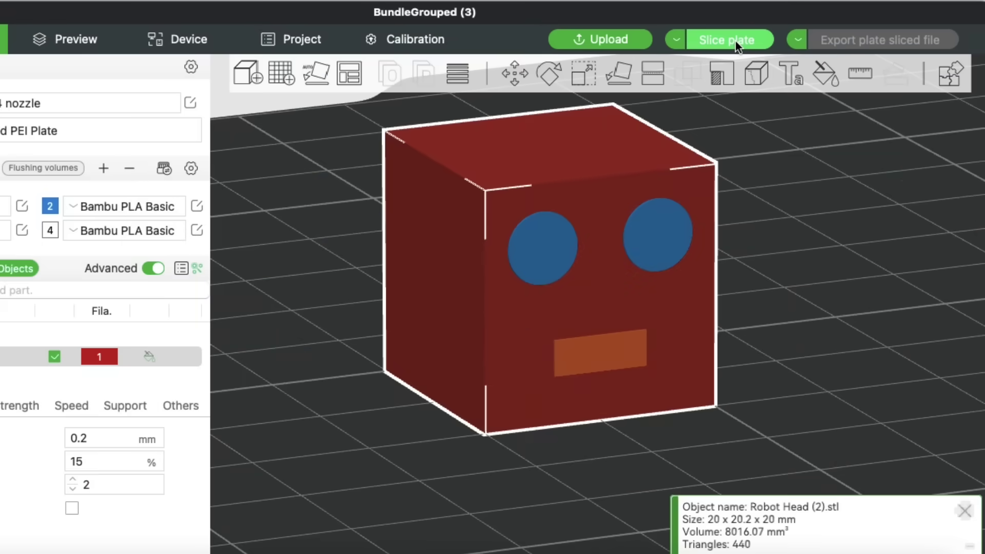
Step: Slice the painted head, preview layers up to 80 and 32, then restore all 100 layers
click(735, 41)
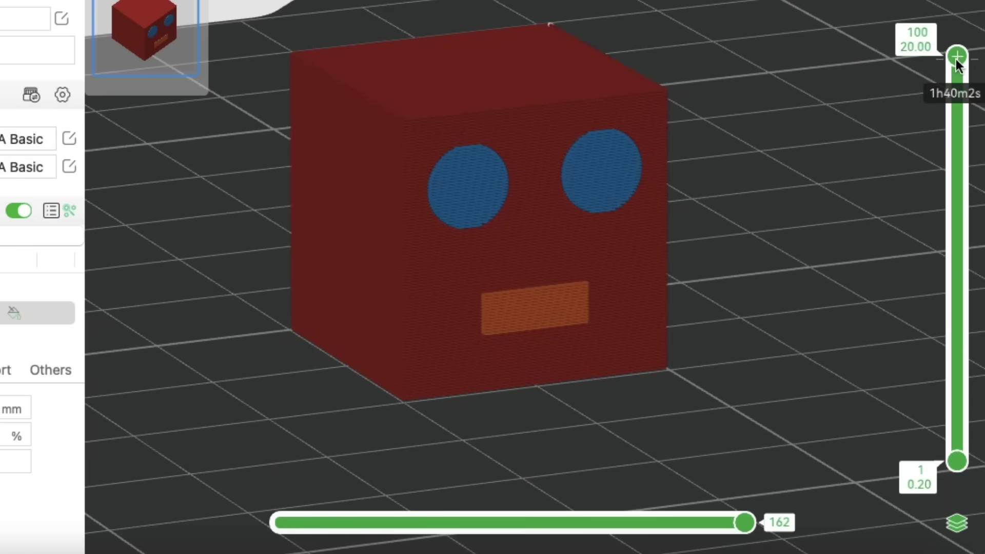
drag(956, 59, 958, 134)
drag(784, 190, 602, 322)
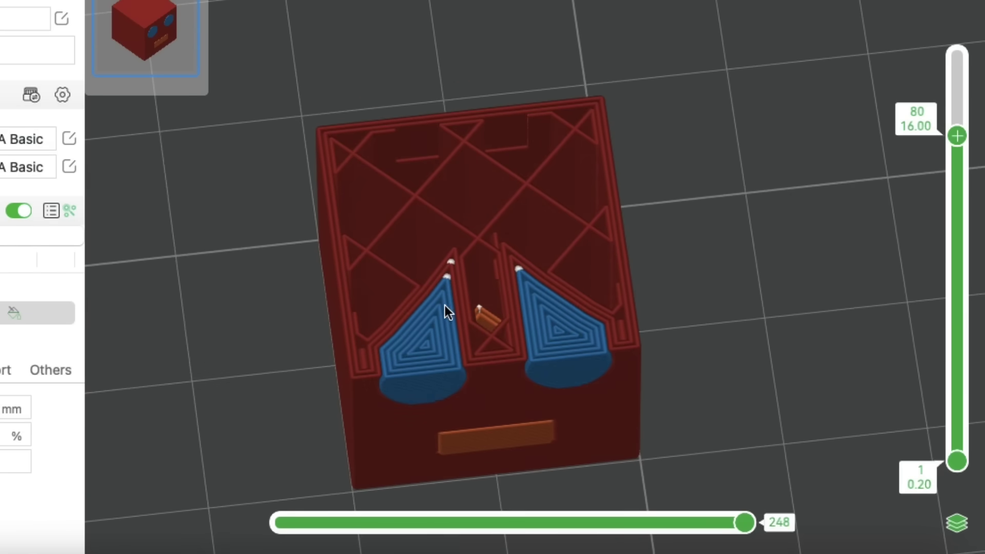
mouse_move(956, 136)
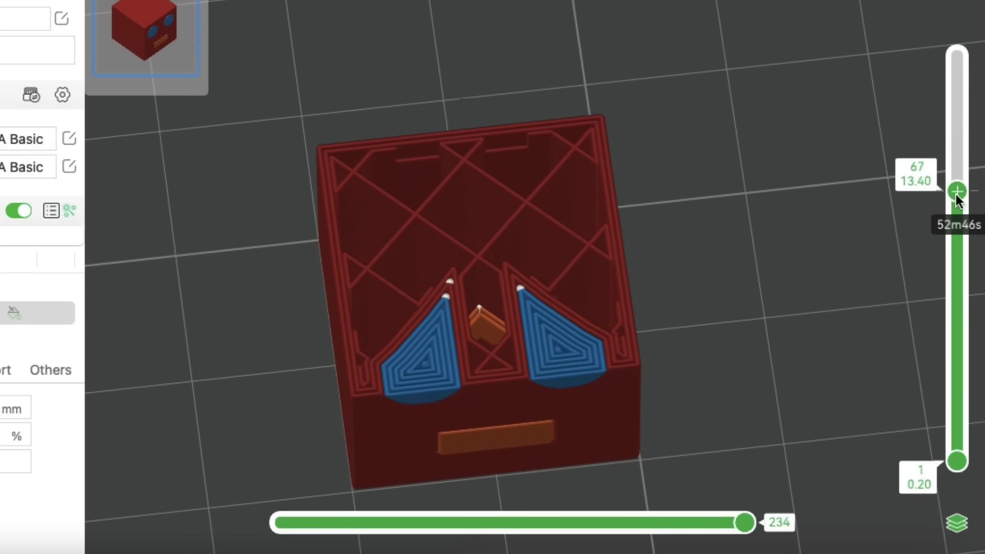
drag(956, 197, 957, 326)
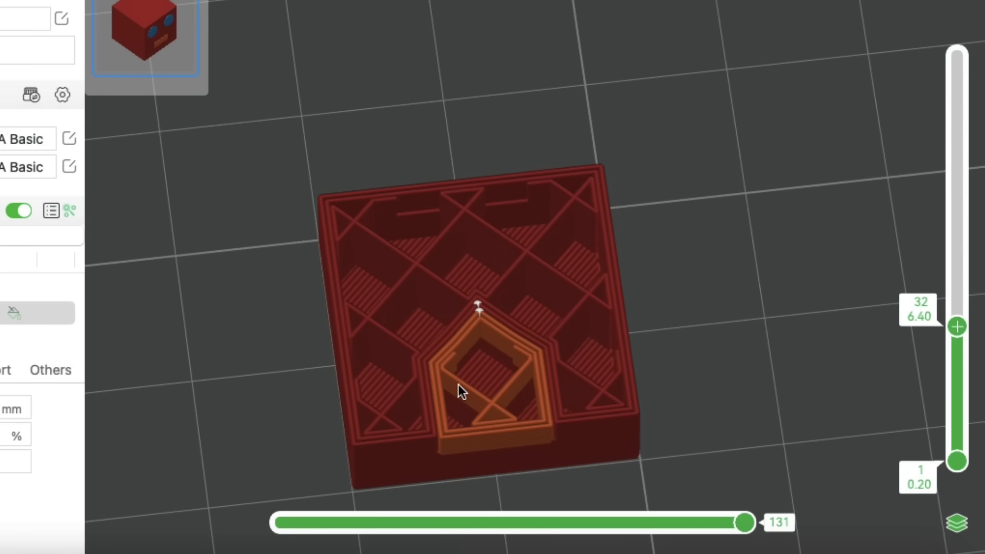
drag(733, 374, 754, 329)
key(Up)
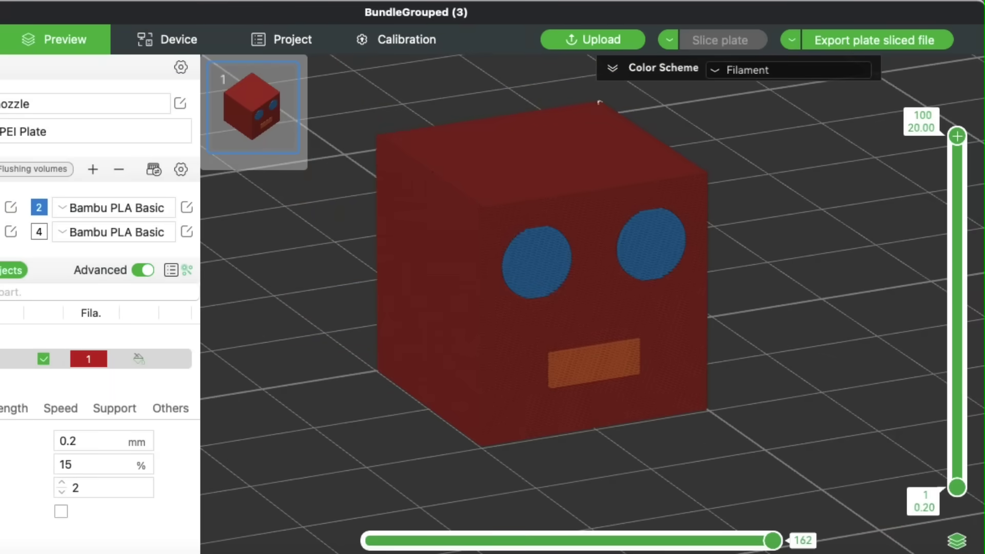
key(super+1)
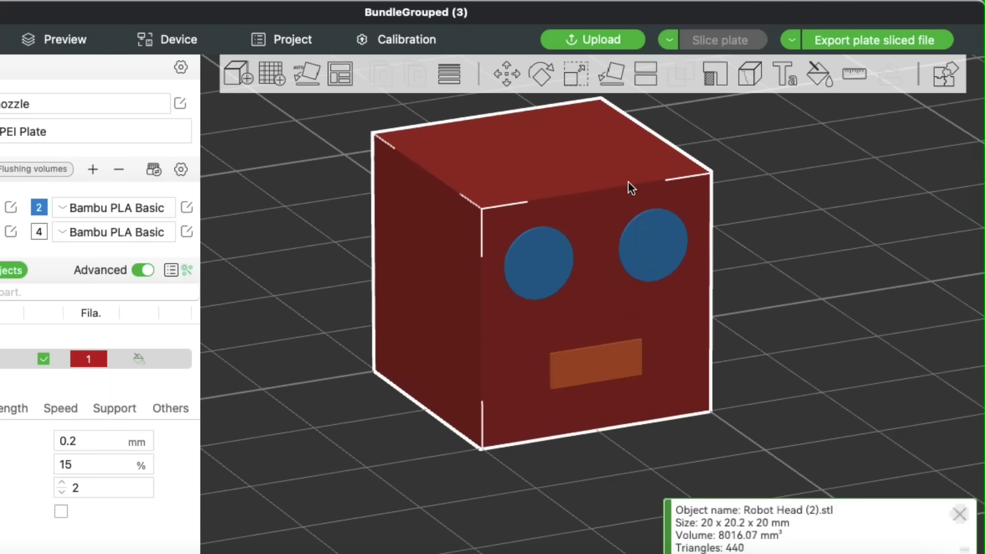
Step: Erase all color painting from the cube, then toggle Process between Global and Objects
click(819, 76)
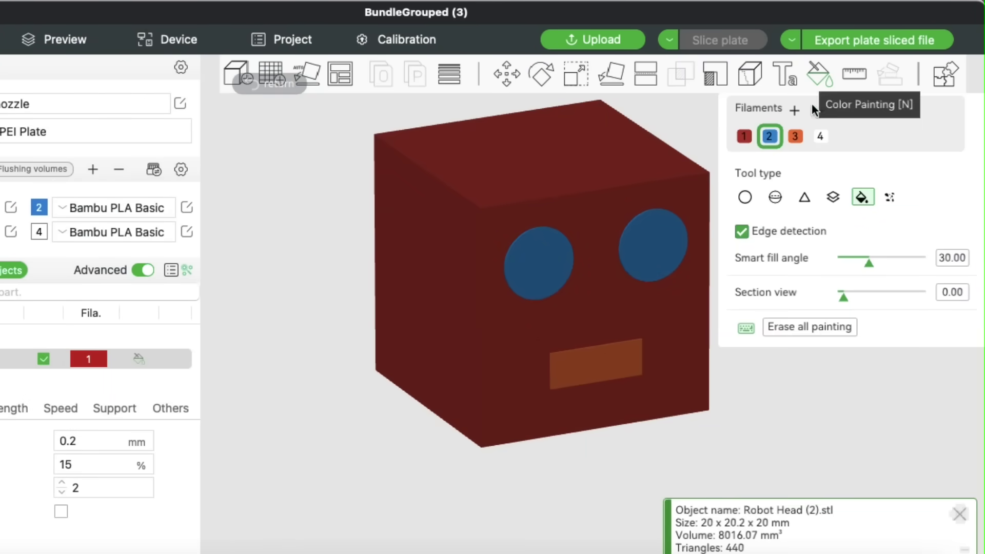
click(805, 328)
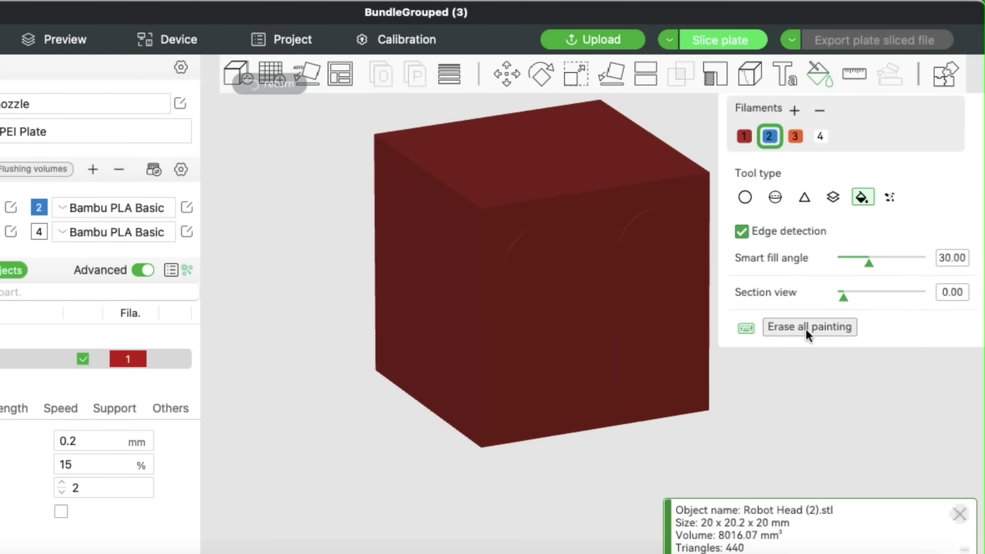
click(819, 75)
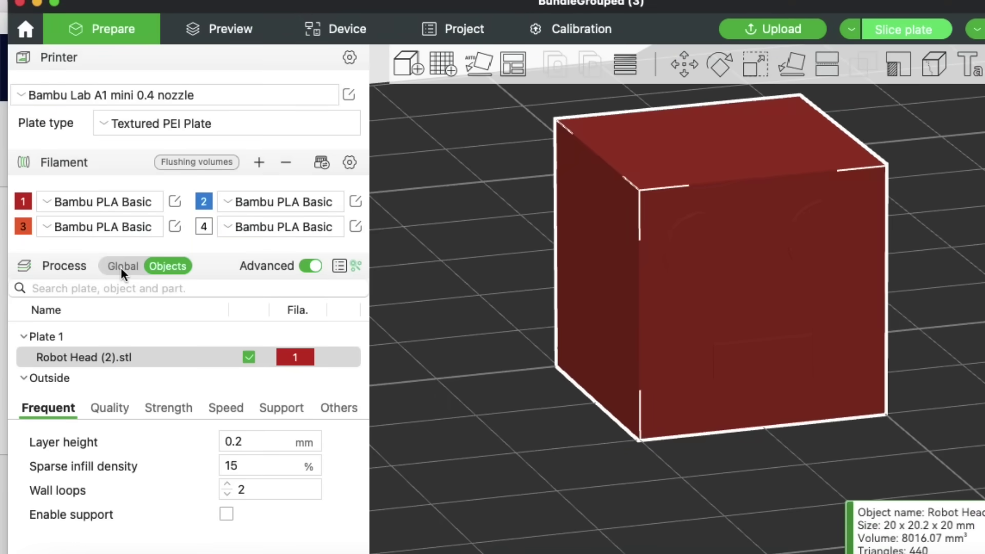
click(121, 267)
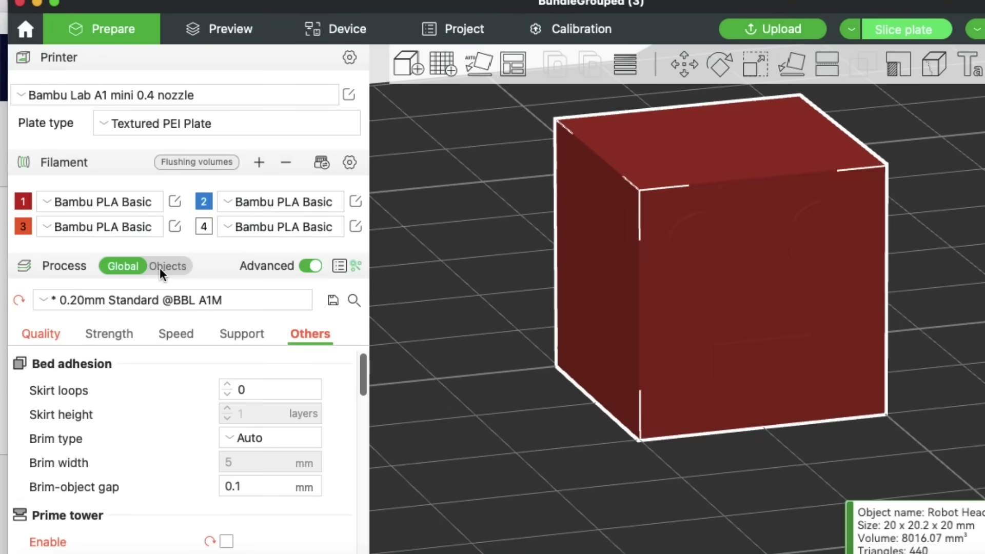
click(172, 267)
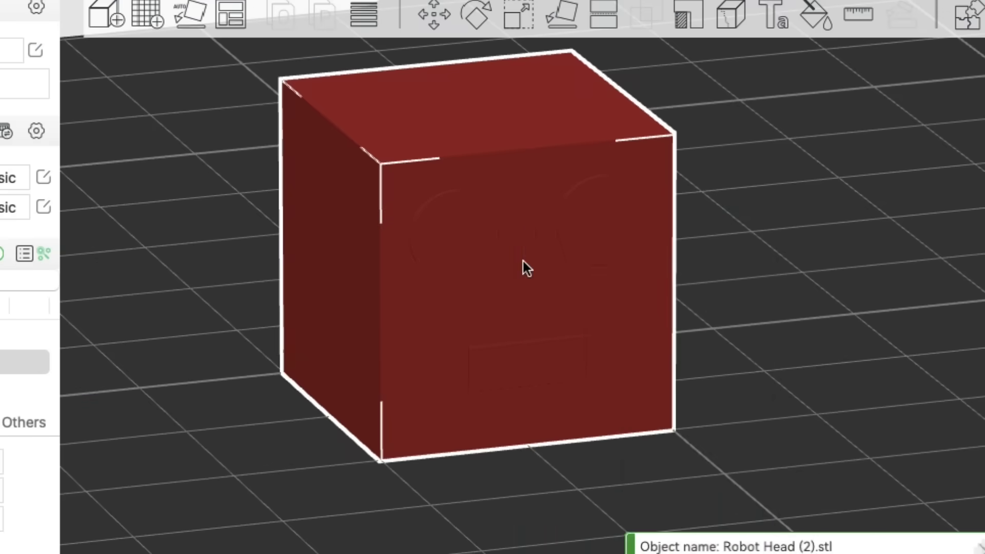
Step: Check the cube's right-click menu, where Split is unavailable, and dismiss it
right_click(758, 271)
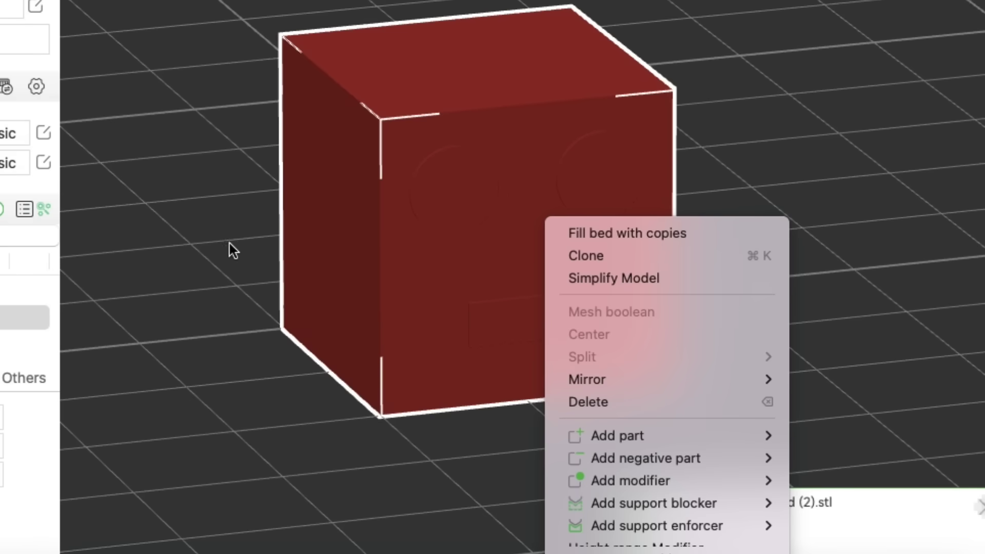
click(201, 243)
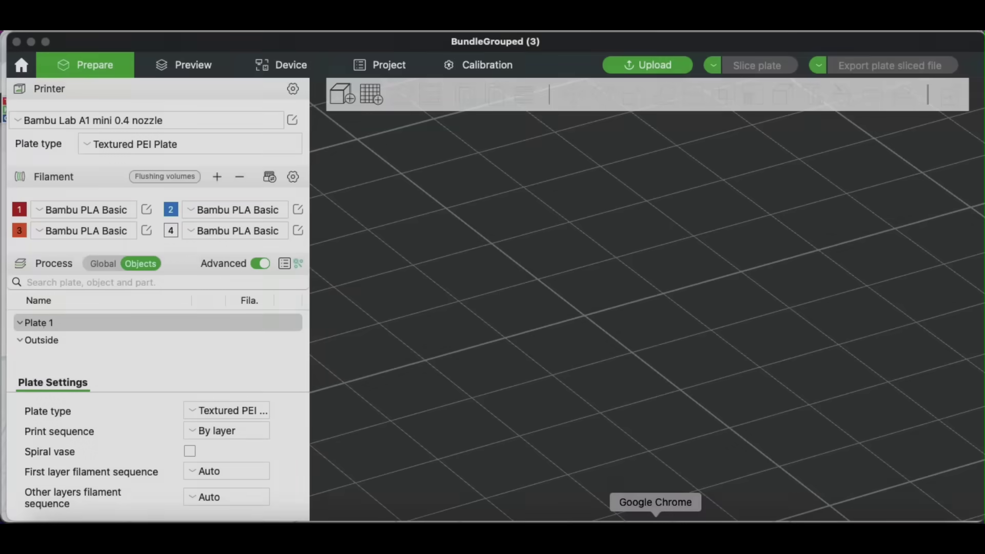
Step: Bring Chrome's Tinkercad editor forward and zoom in on the robot head
click(653, 519)
scroll(501, 380, up, 3)
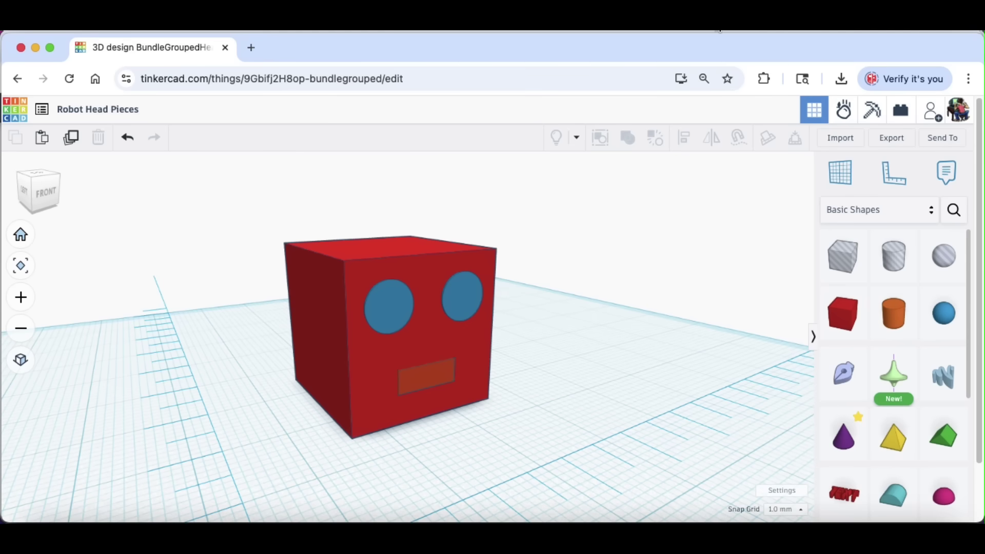
Step: Export the left and right eye cylinders each as its own STL file
click(388, 309)
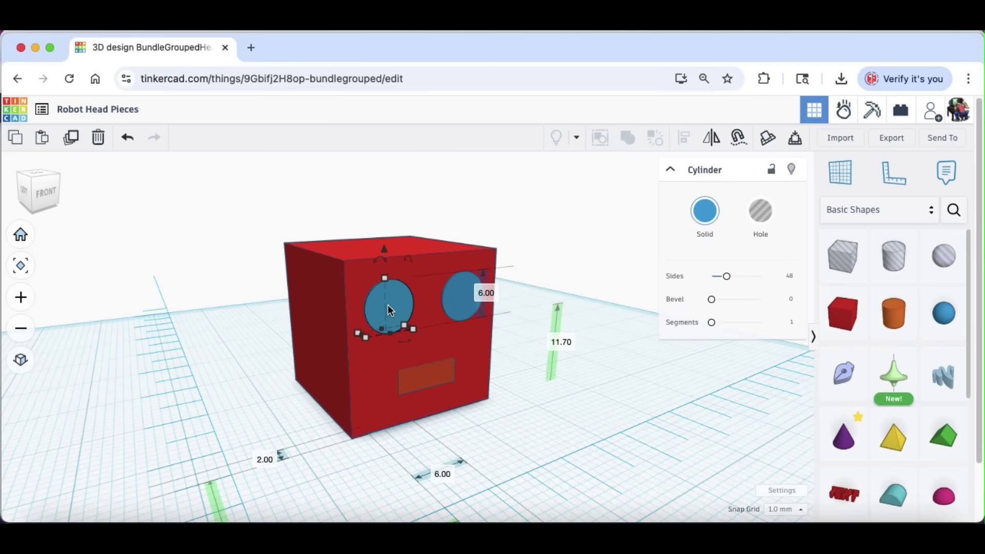
click(892, 138)
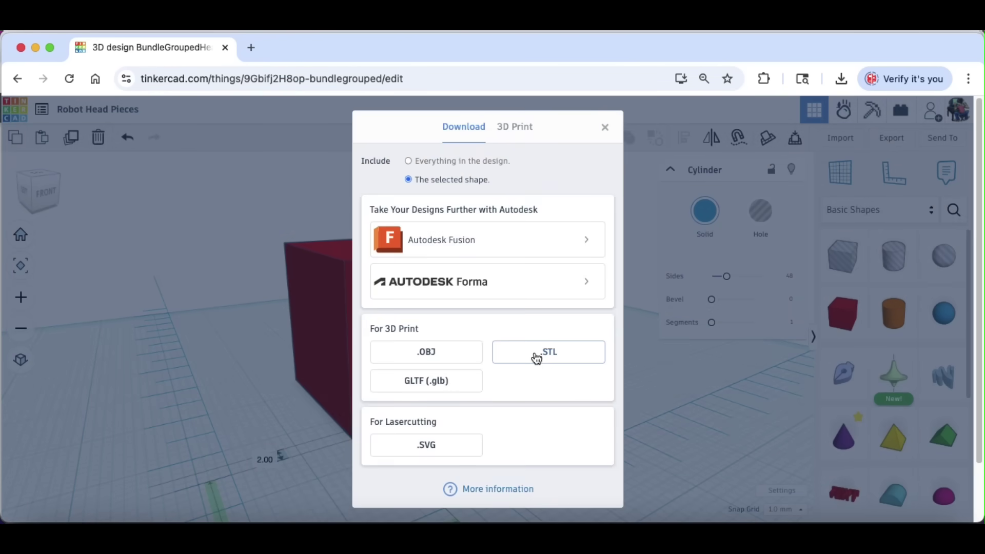
click(534, 355)
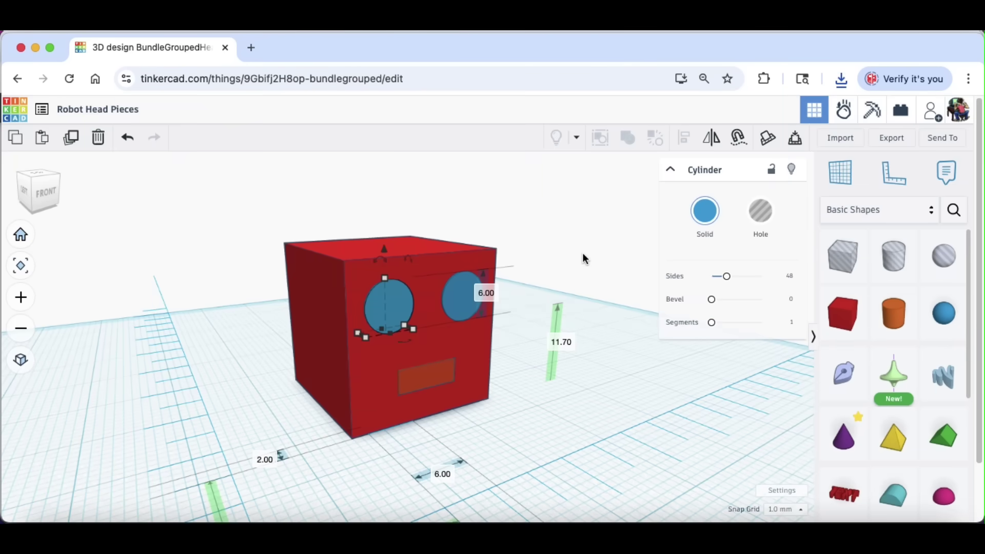
click(514, 308)
click(466, 291)
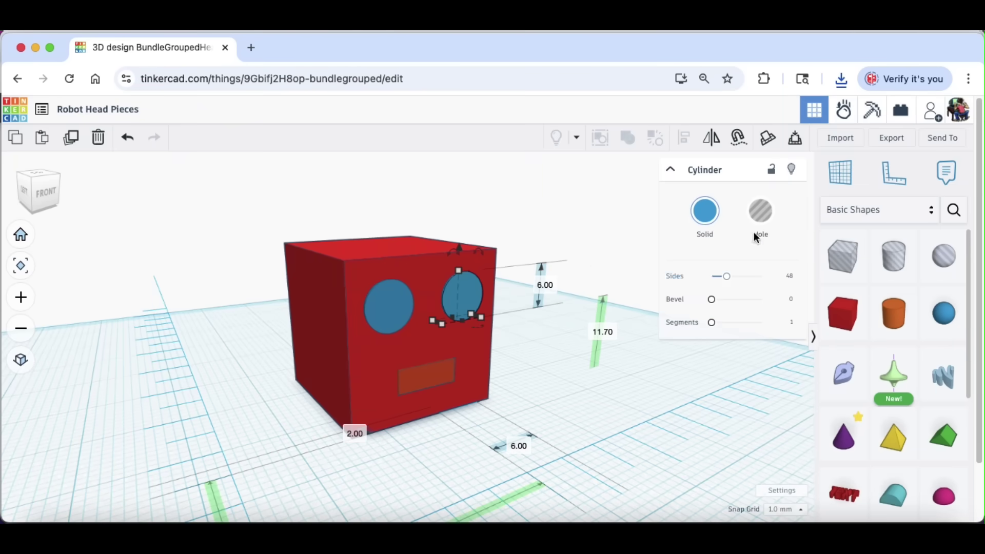
click(892, 139)
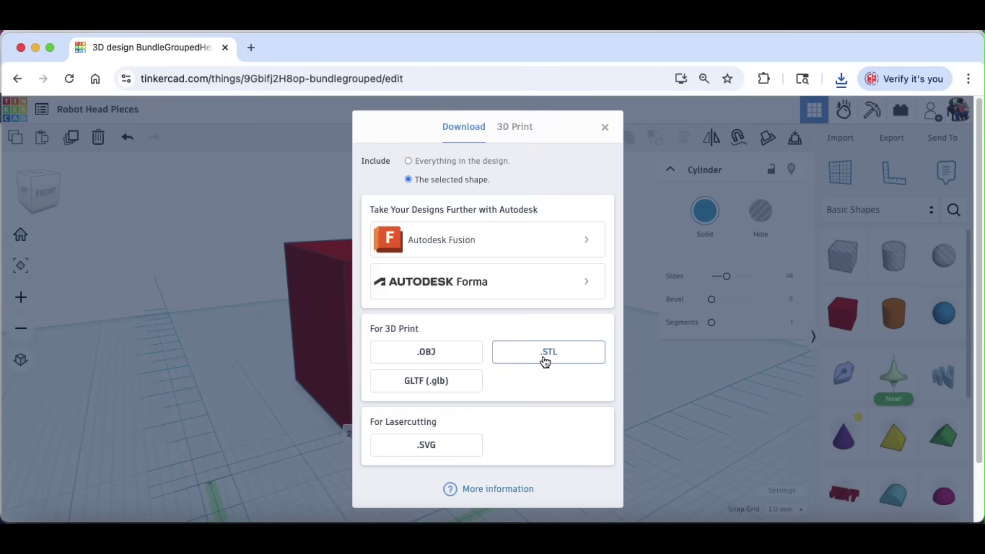
click(543, 356)
Step: Export the mouth box and the red head box each as its own STL file
click(438, 375)
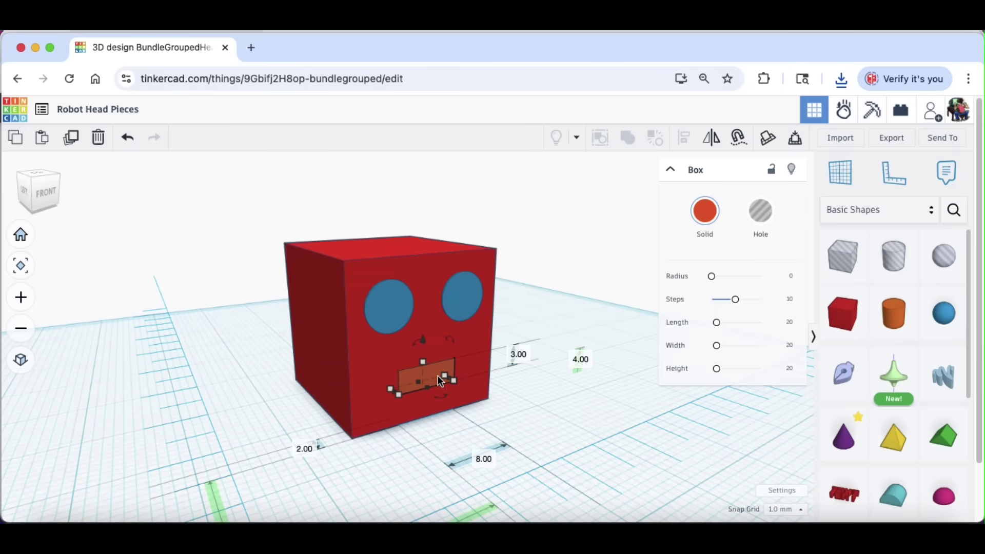
click(892, 138)
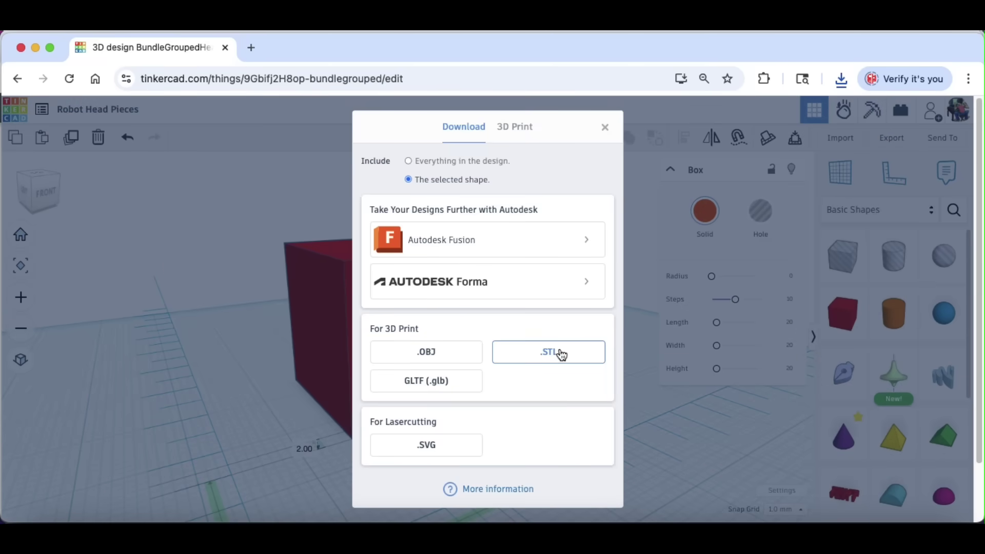
click(562, 354)
click(624, 247)
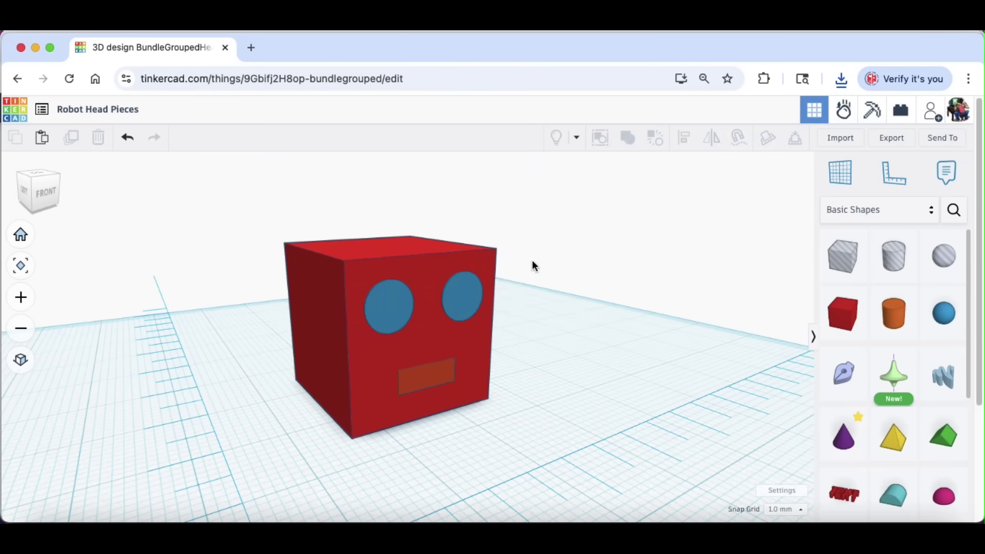
click(424, 267)
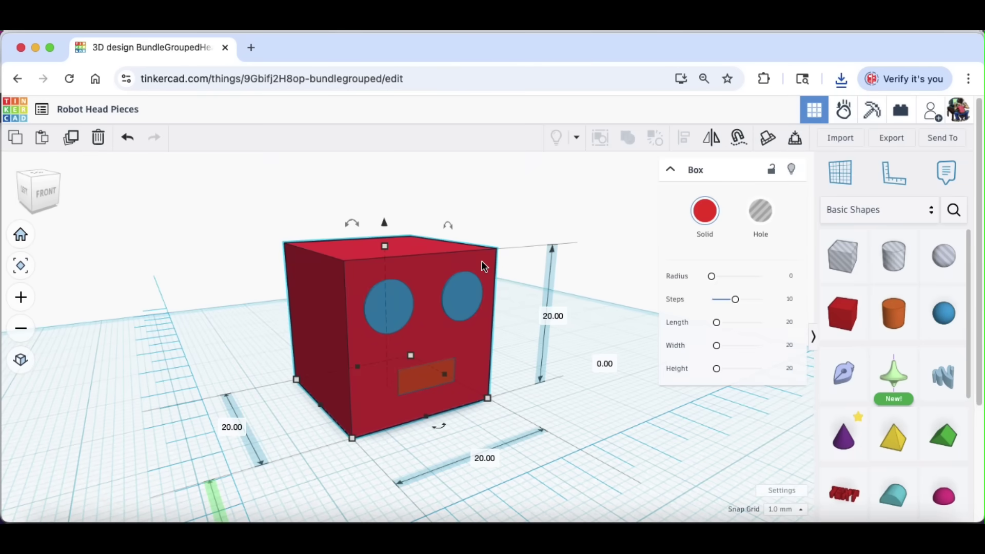
click(879, 142)
click(550, 354)
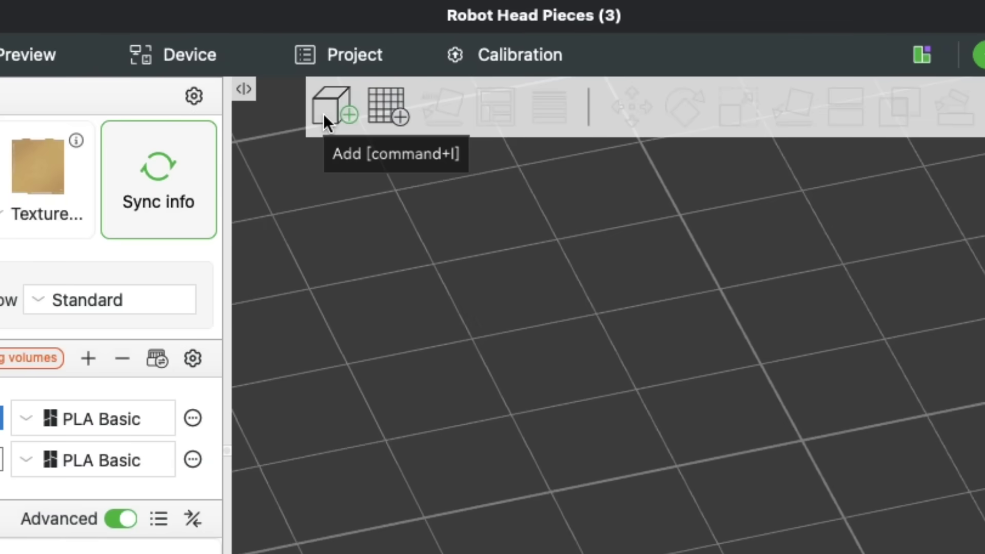
Step: Select Robot Head Pieces (5) through (8).stl in the file picker and load them together
click(323, 113)
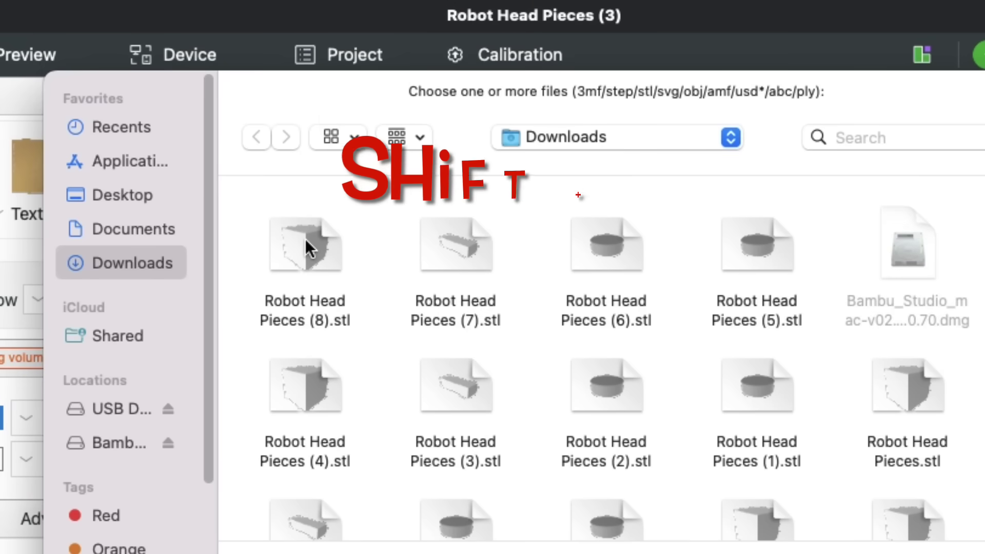
shift+click(305, 239)
shift+click(440, 241)
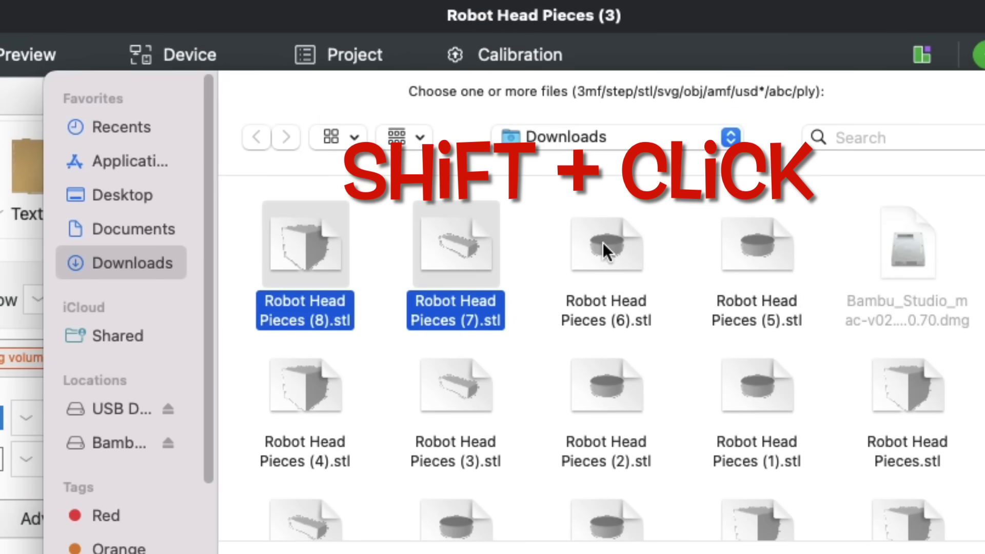
shift+click(603, 242)
shift+click(756, 245)
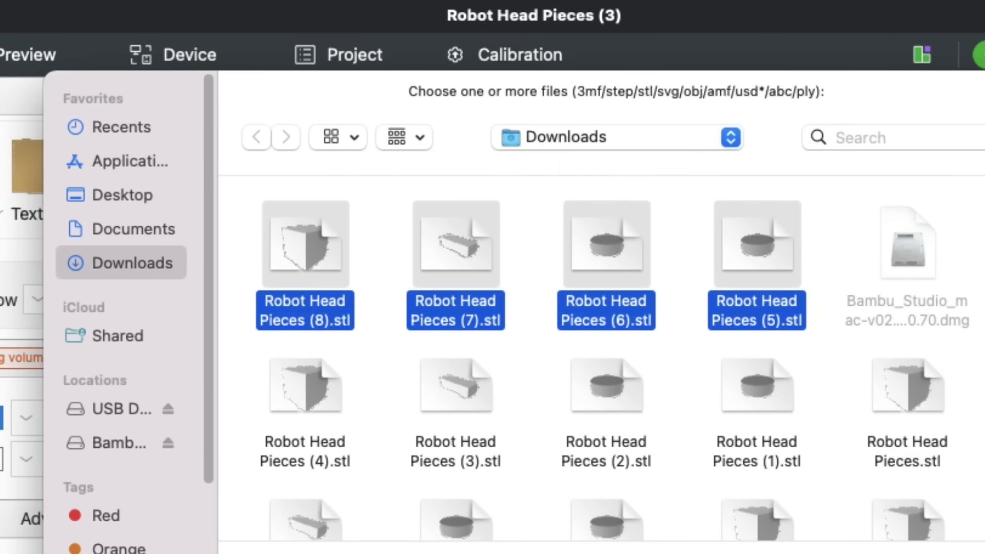
key(Return)
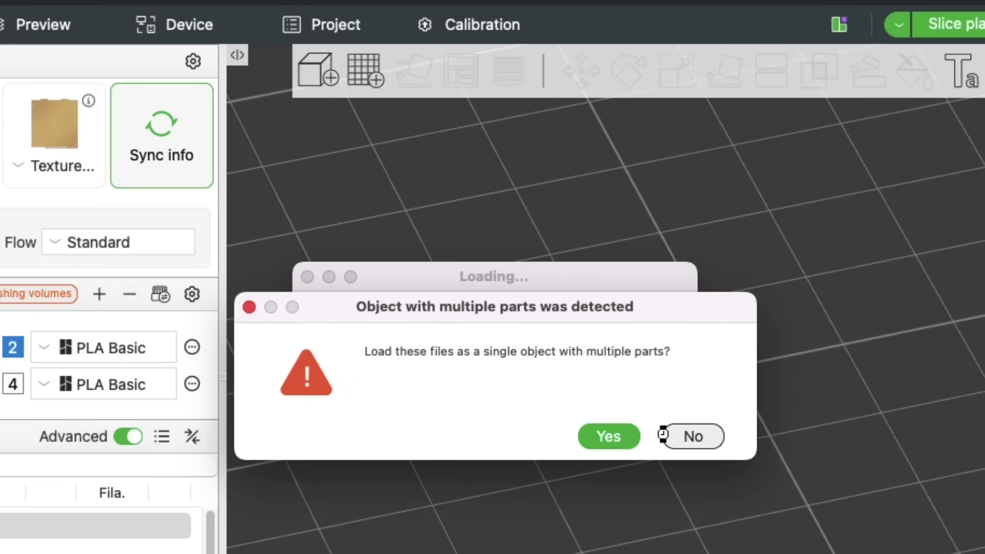
Step: Load the four STLs as one multi-part object and orbit around the red head cube
click(618, 437)
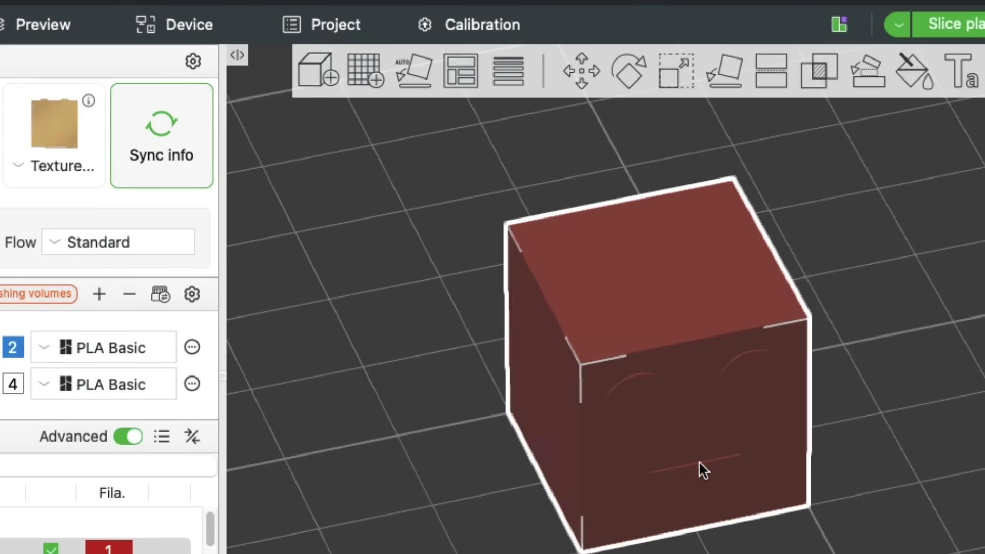
drag(867, 400, 904, 403)
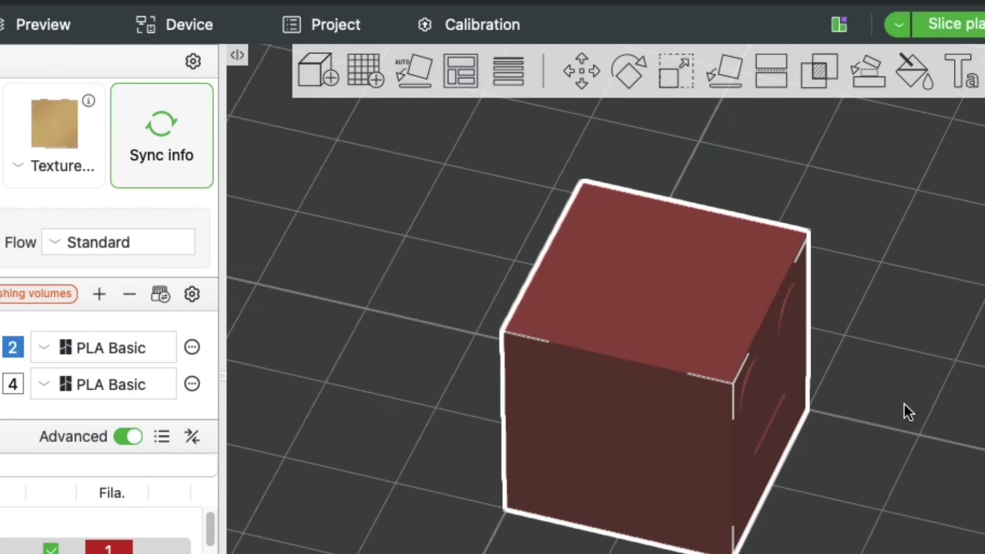
scroll(800, 398, up, 5)
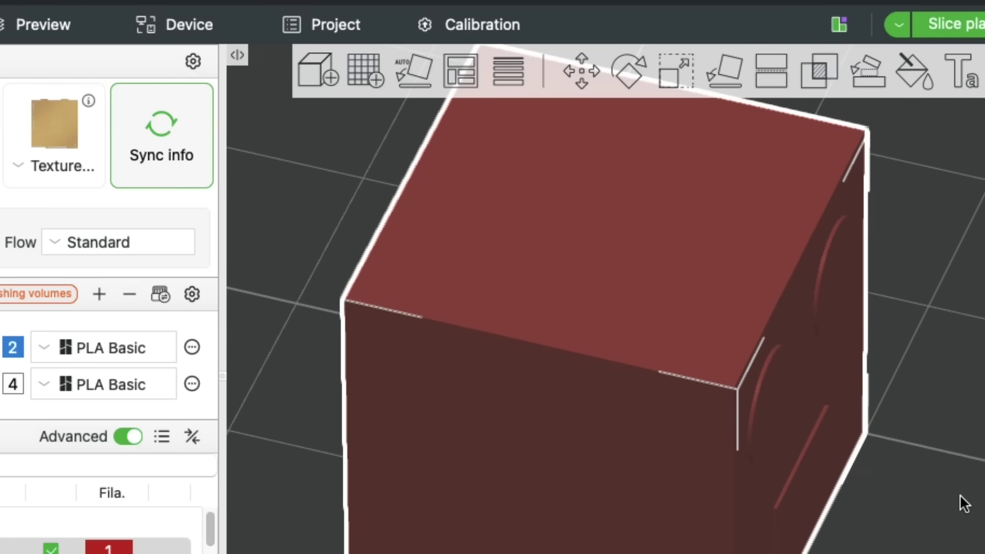
drag(958, 495, 892, 469)
scroll(889, 435, down, 4)
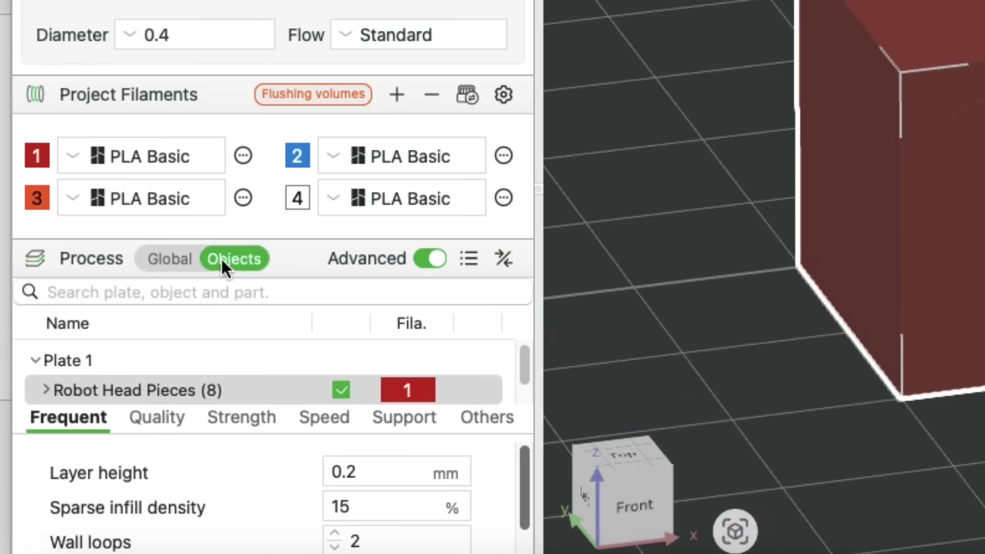
Step: Expand Robot Head Pieces (8) in the object list to show its four parts
scroll(211, 303, down, 1)
scroll(212, 306, down, 1)
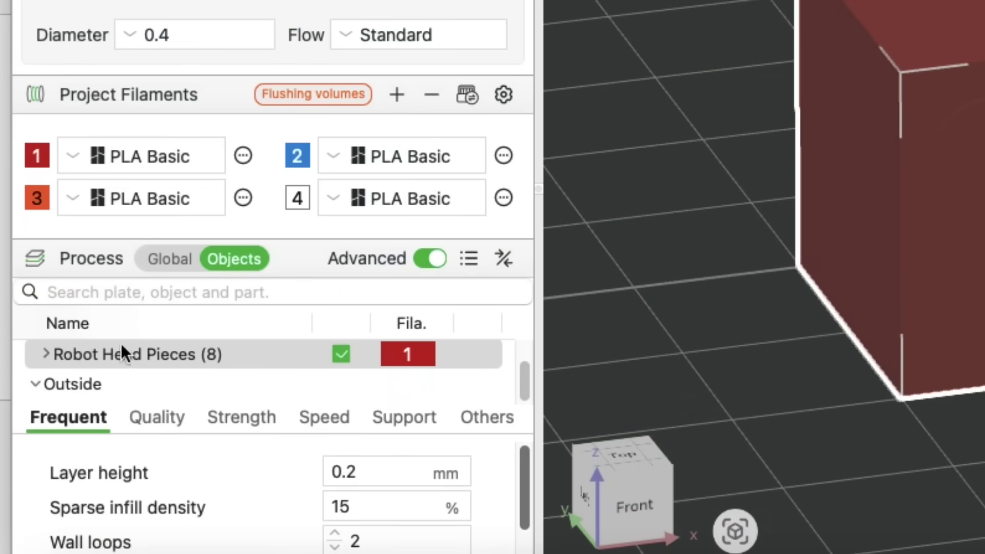
click(47, 352)
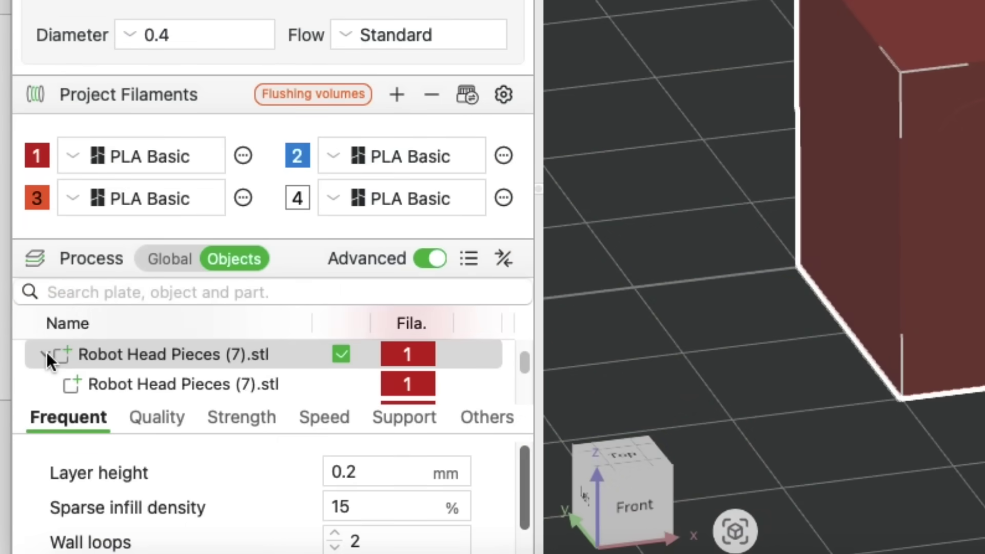
scroll(189, 374, down, 2)
scroll(191, 375, down, 2)
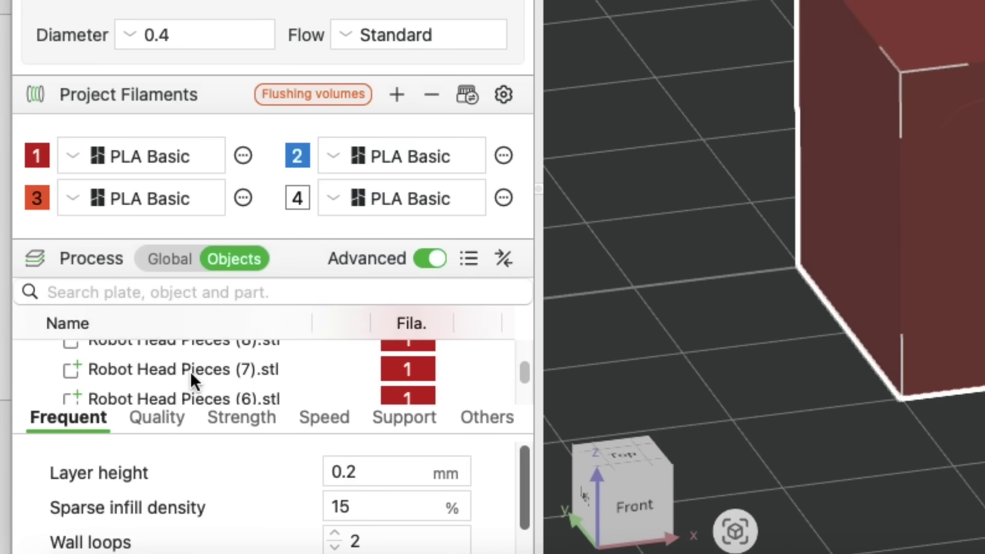
scroll(189, 372, down, 1)
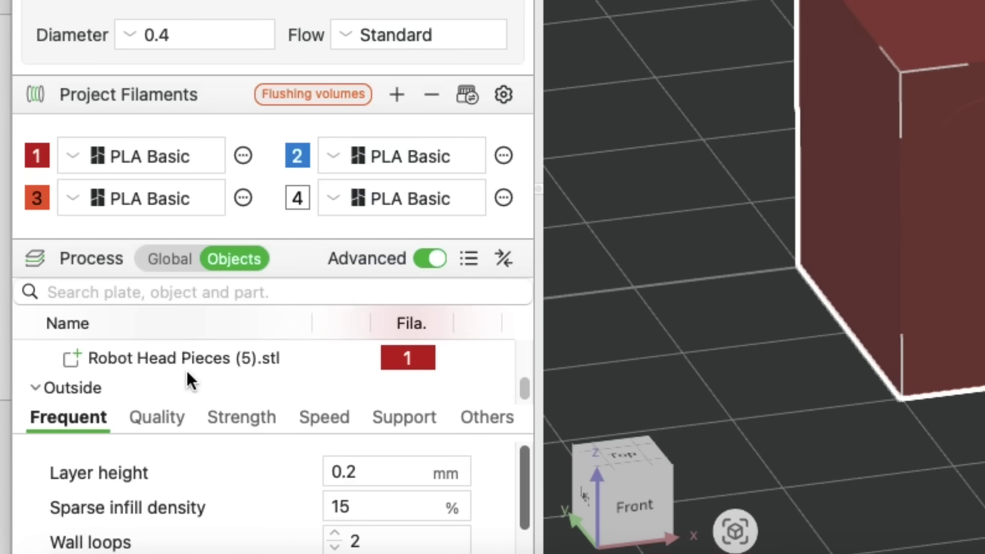
Step: Highlight parts (5) through (8).stl to find the eyes, the mouth (7) and the head cube (8)
click(188, 359)
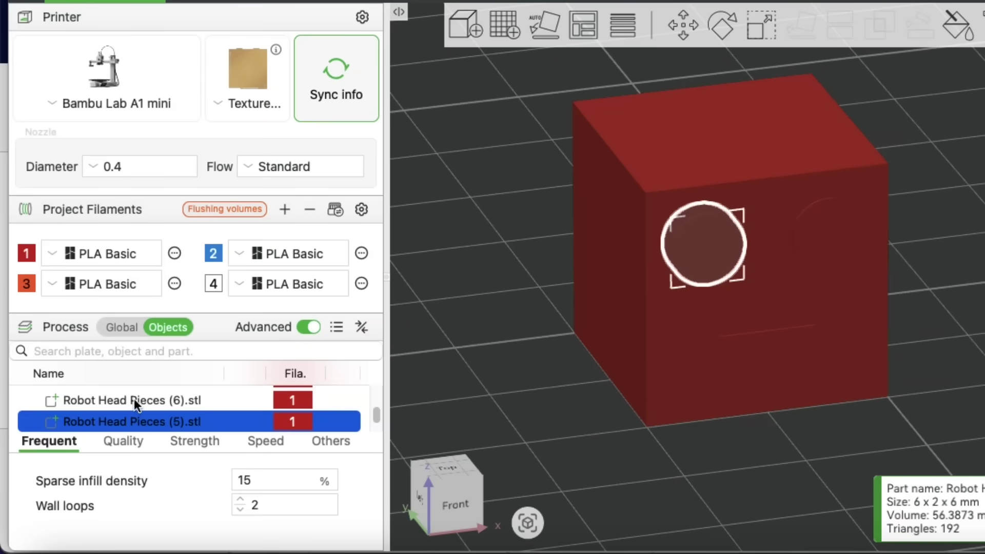
click(134, 399)
scroll(131, 400, up, 1)
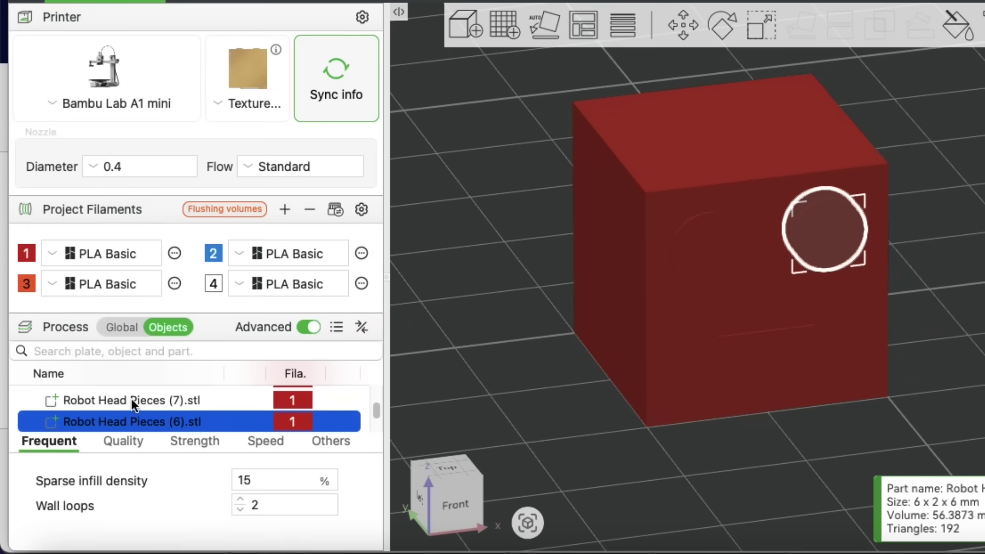
click(131, 400)
scroll(132, 398, up, 1)
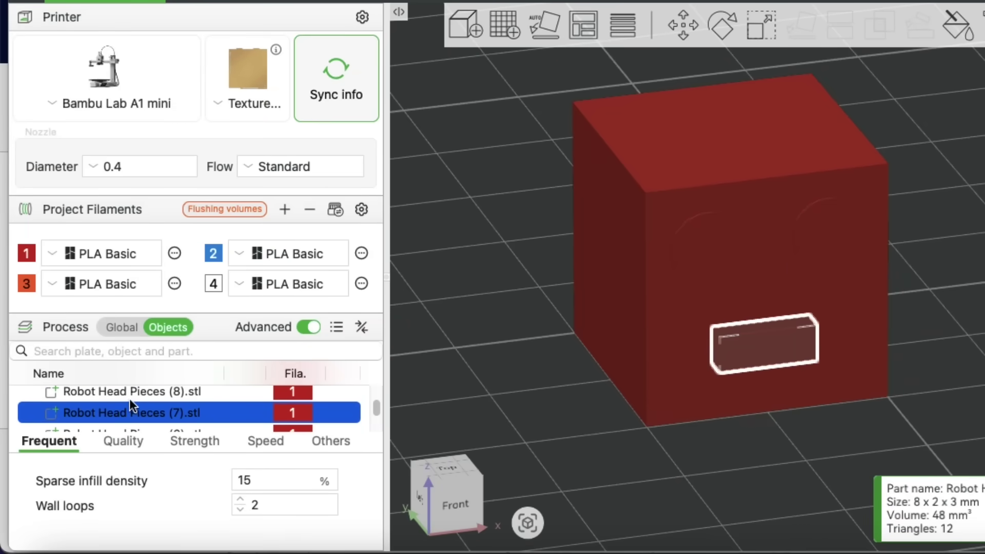
click(131, 396)
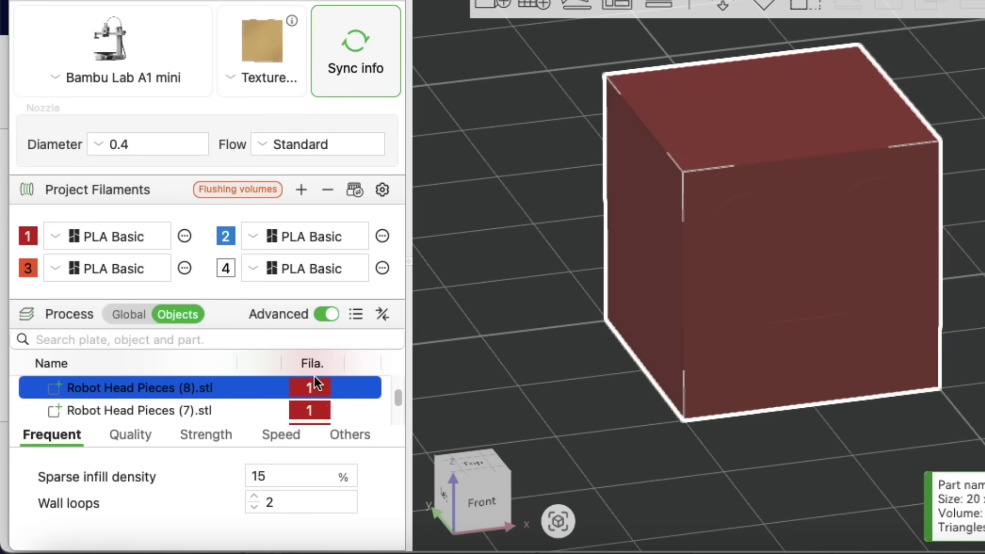
Step: Assign orange filament 3 to the mouth part (7).stl
click(308, 407)
click(309, 408)
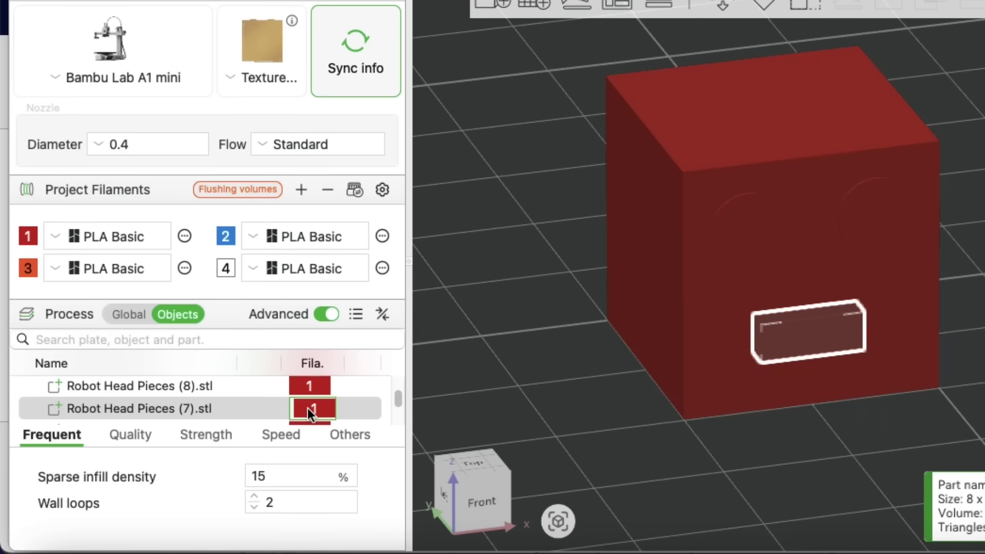
click(317, 497)
scroll(292, 392, down, 2)
scroll(293, 392, up, 2)
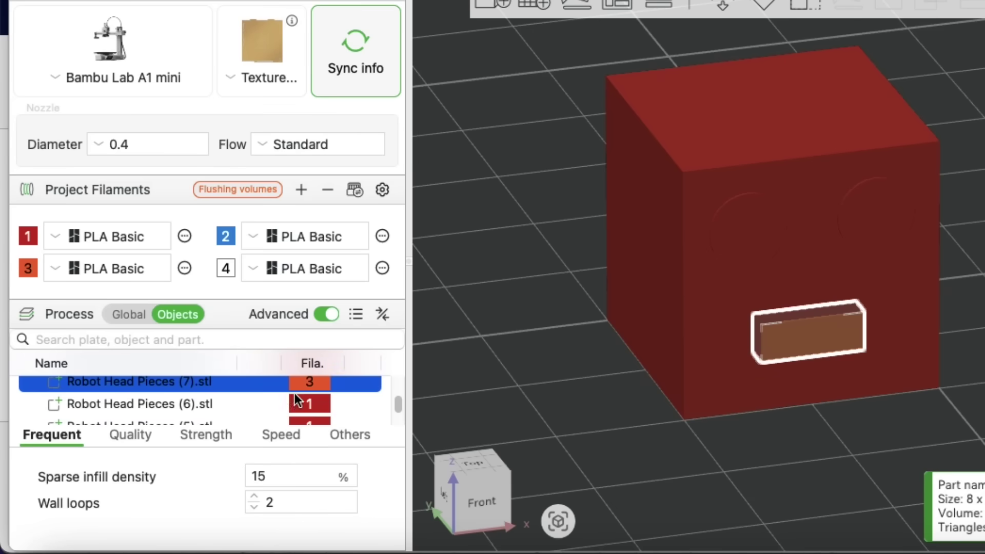
Step: Assign blue filament 2 to both eye parts, (6).stl and (5).stl
click(319, 404)
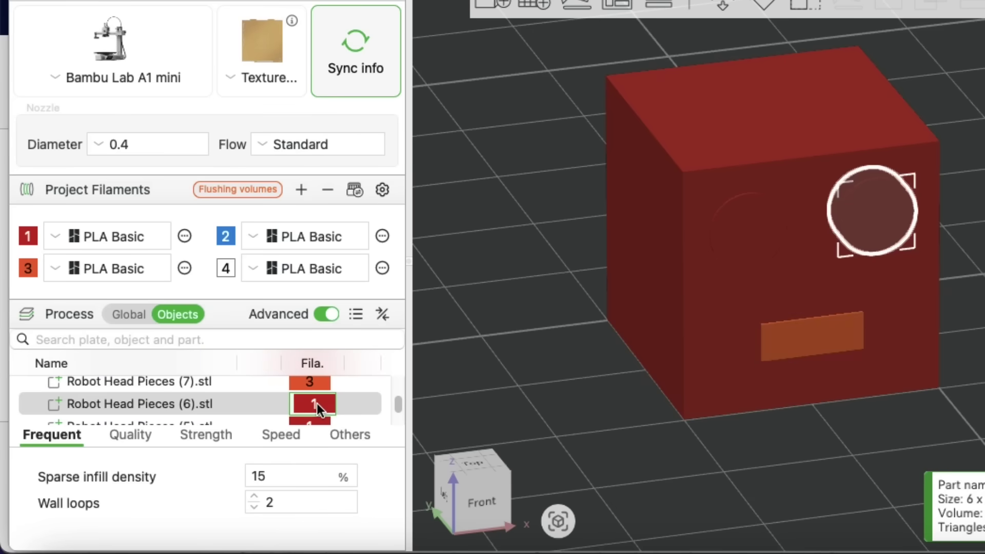
click(317, 403)
click(309, 460)
scroll(309, 417, down, 1)
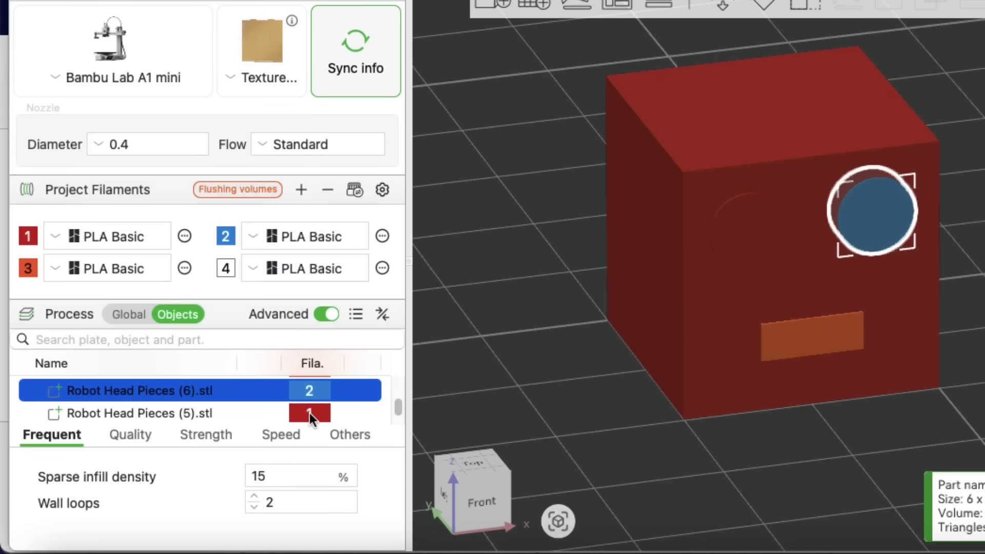
click(310, 414)
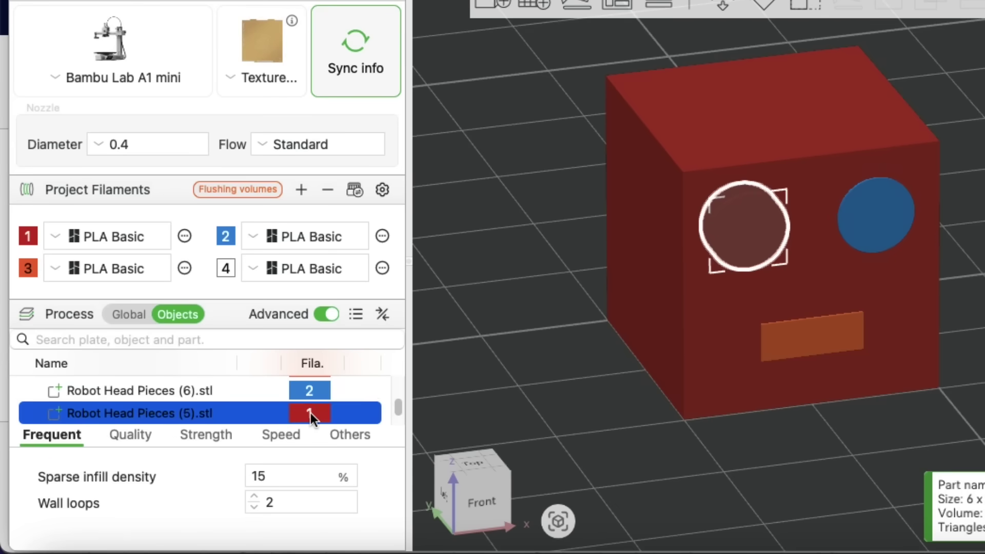
click(309, 412)
click(315, 471)
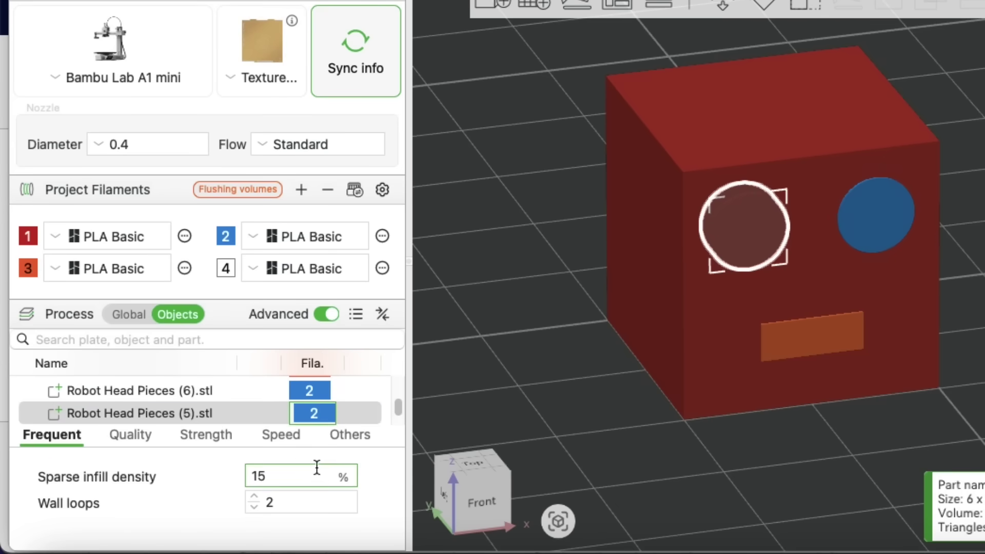
click(268, 392)
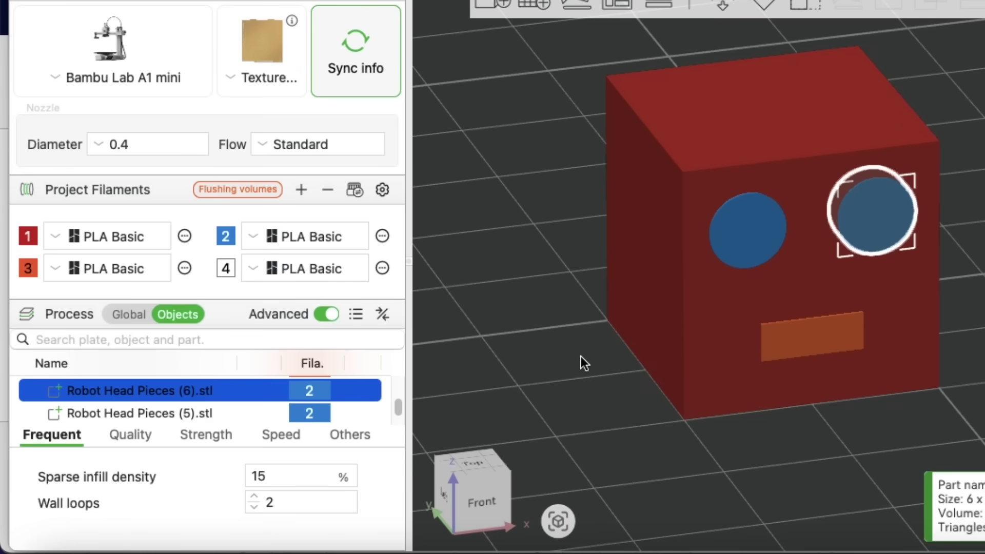
Step: Deselect the parts and turn the view to face the head's front
drag(605, 352, 630, 359)
click(564, 410)
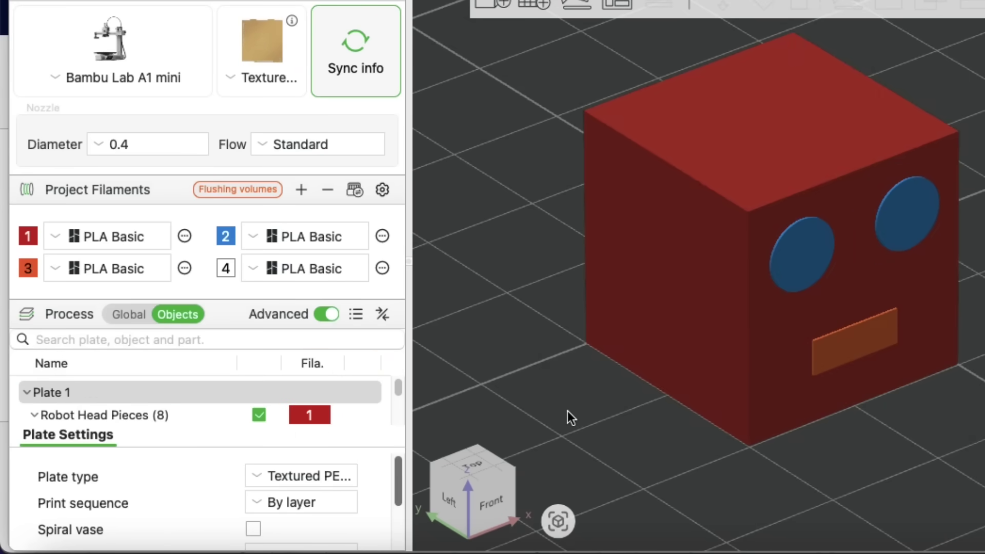
drag(573, 408, 620, 424)
Step: Slice the plate and scrub the preview to layers 74 and 26, then back to 100
click(779, 16)
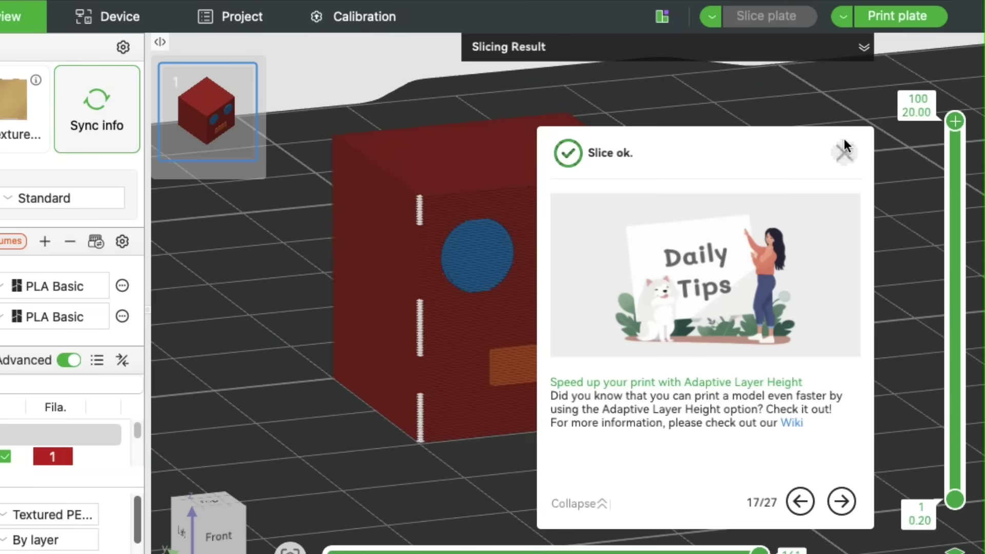
click(844, 150)
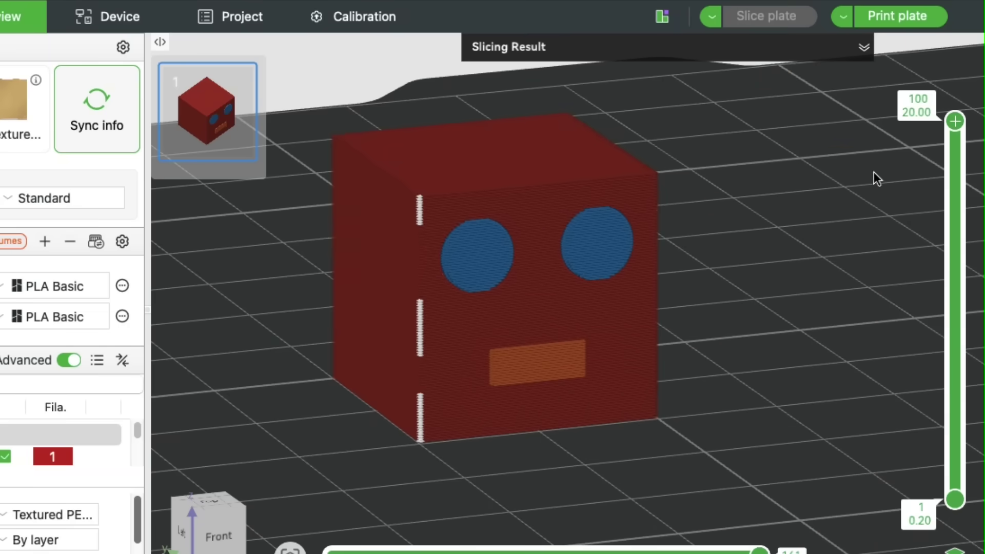
drag(872, 222, 787, 193)
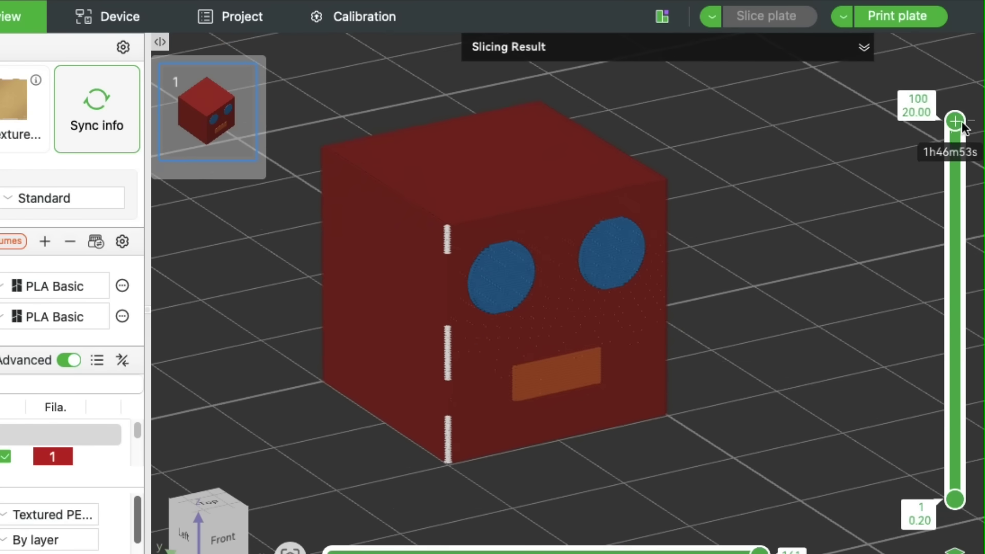
drag(955, 121, 754, 287)
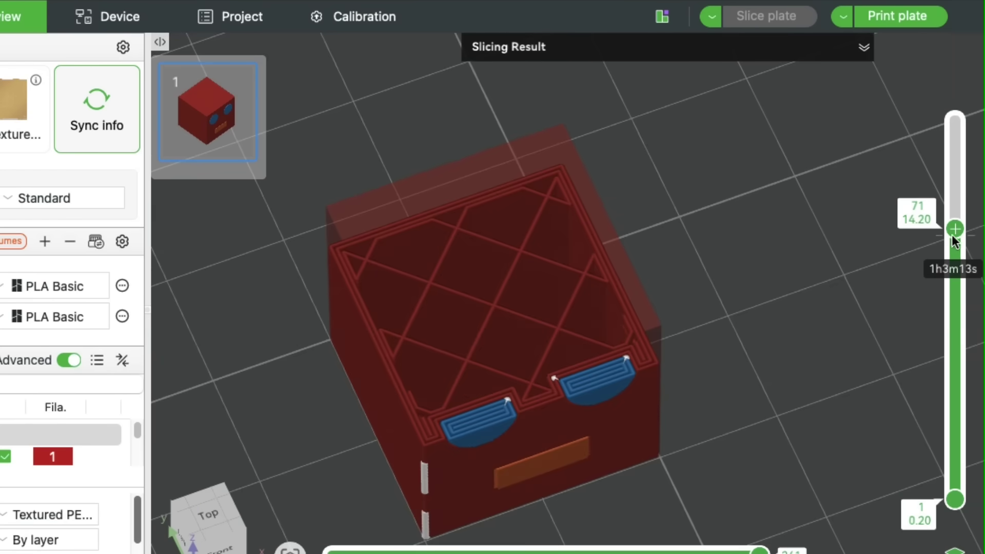
drag(953, 234, 947, 107)
drag(820, 212, 809, 161)
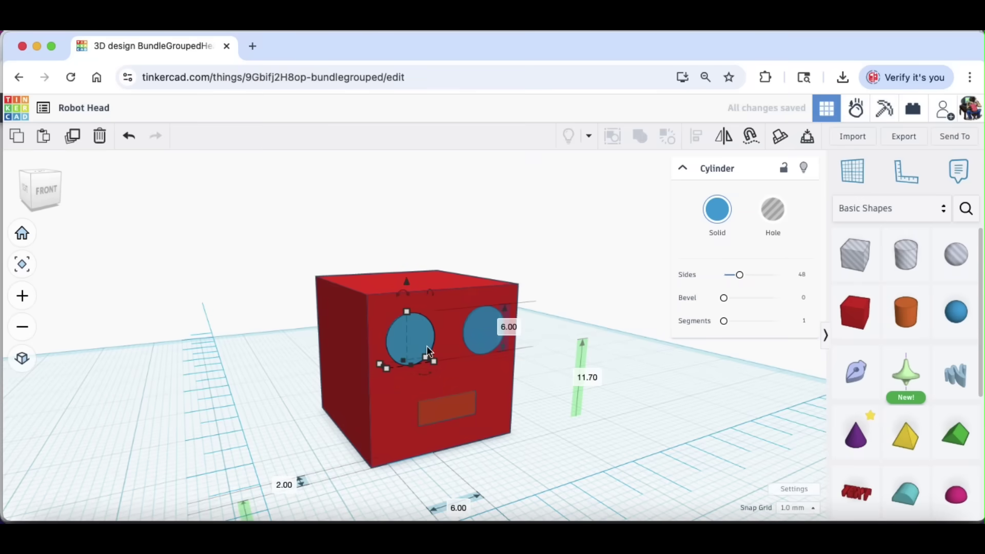
Step: Marquee-select the four robot head shapes and bundle-group them
click(486, 327)
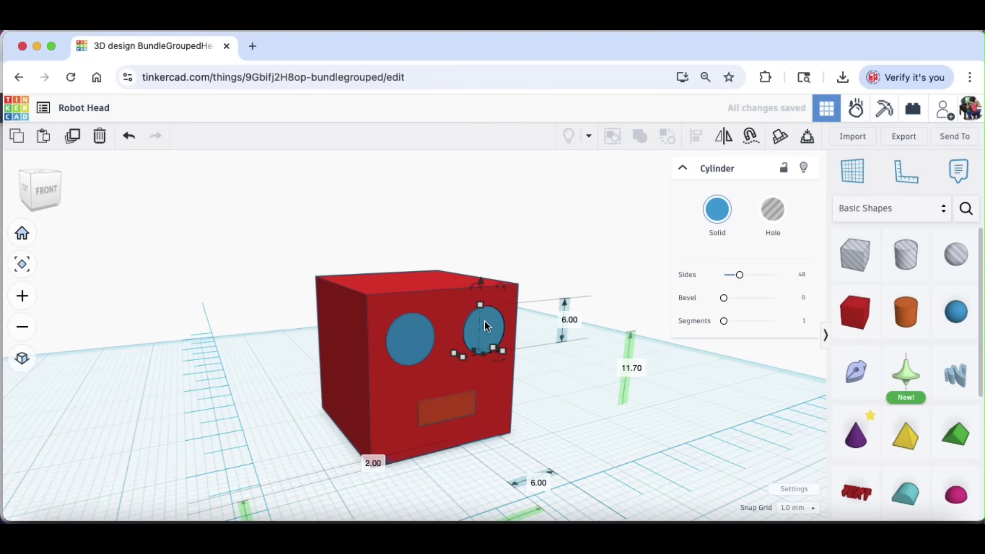
click(452, 414)
click(375, 394)
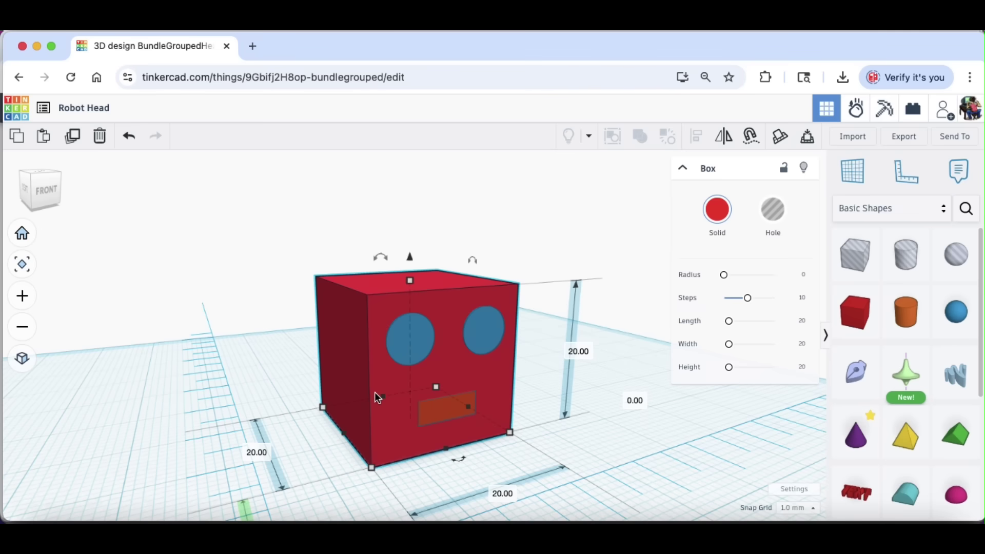
click(632, 240)
drag(283, 248, 531, 473)
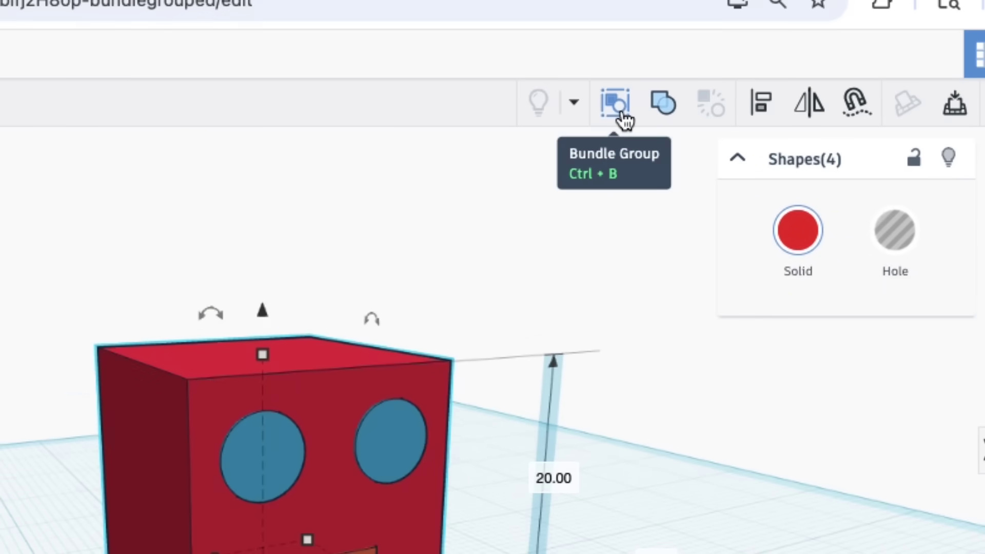
click(622, 117)
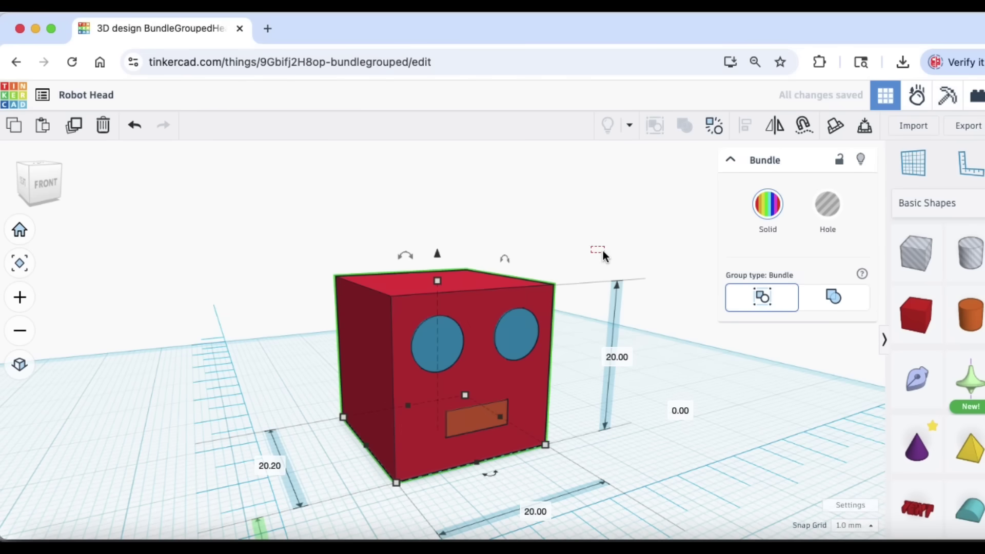
click(602, 252)
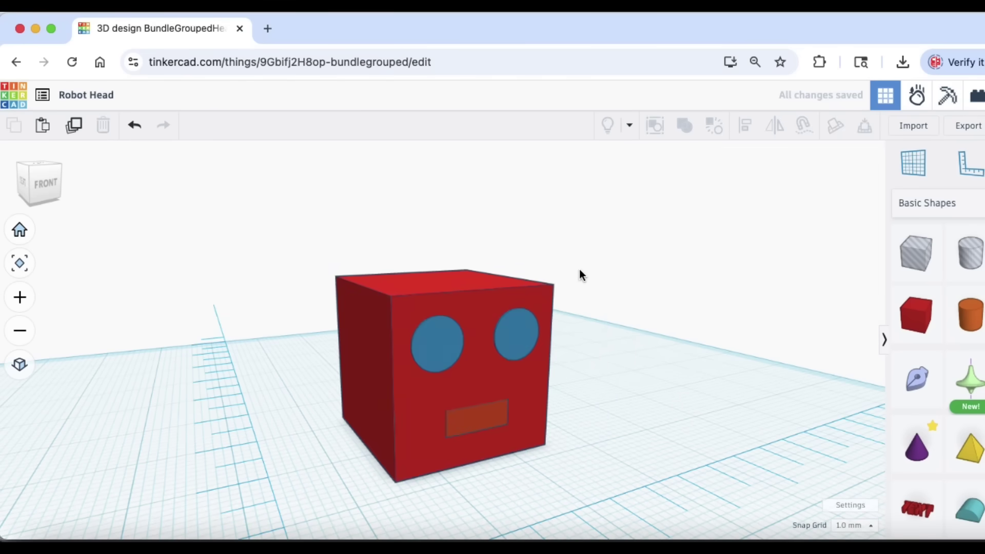
Step: Move the bundled head 39 mm left and download the design as an STL
click(432, 349)
mouse_move(478, 323)
mouse_down()
mouse_move(491, 287)
mouse_move(406, 319)
mouse_move(494, 327)
mouse_move(481, 316)
mouse_up()
click(669, 237)
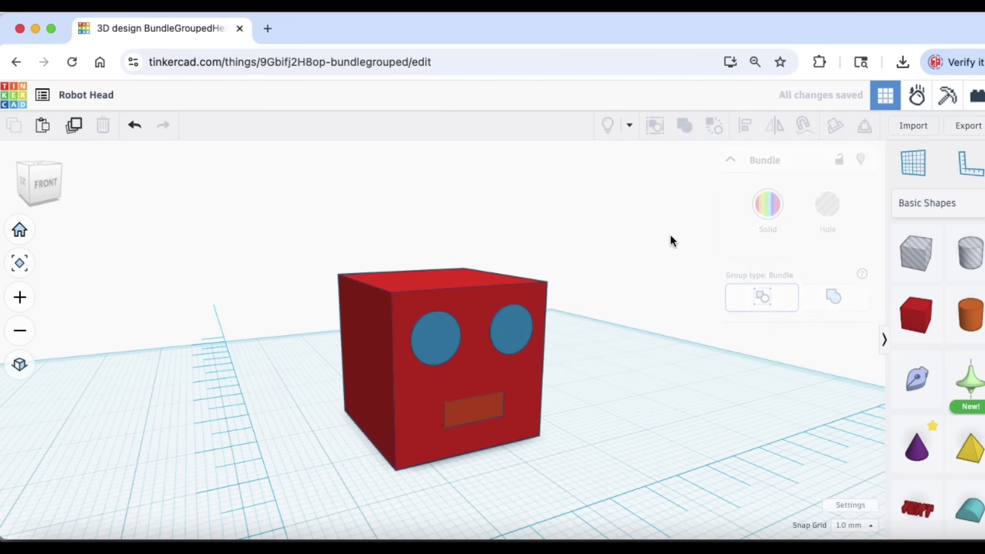
click(969, 128)
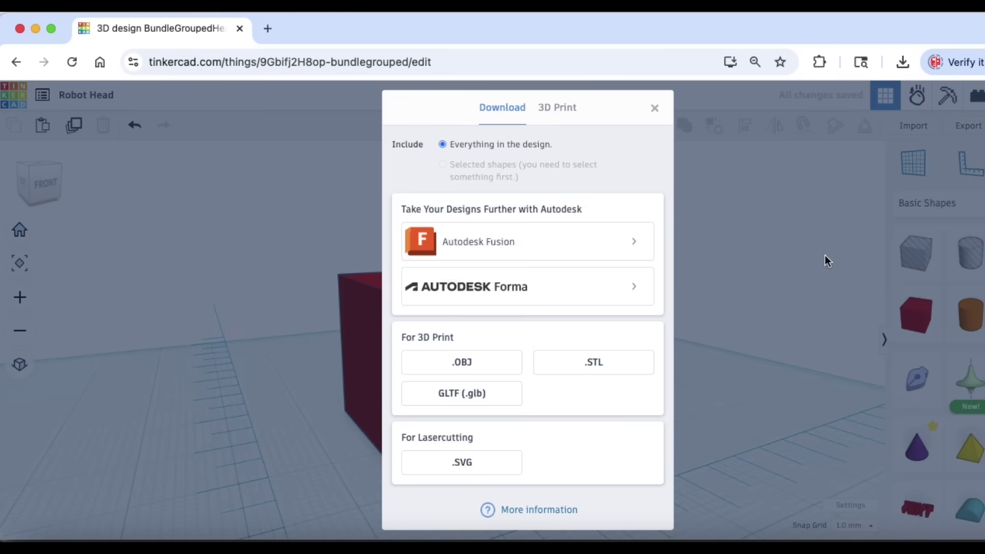
click(623, 372)
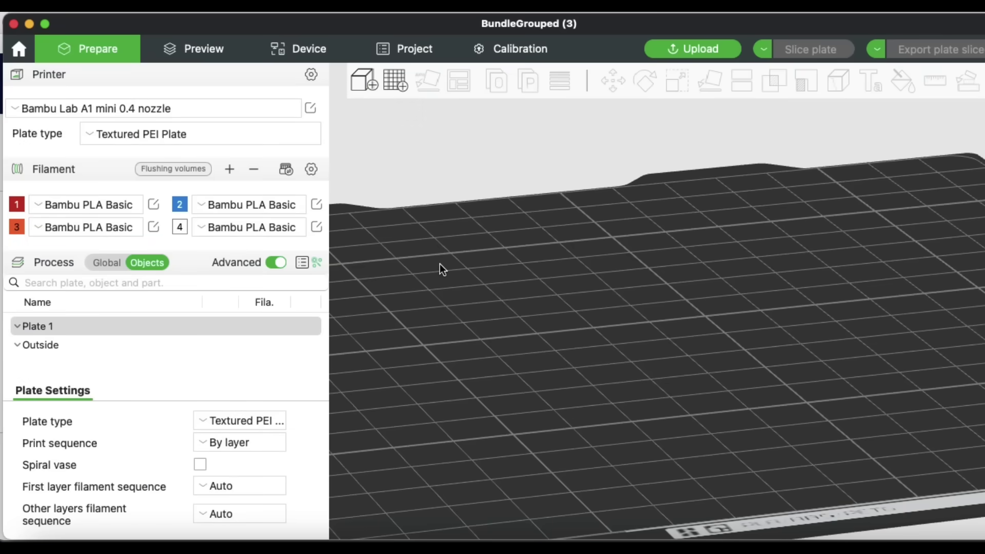
Step: Import Robot Head (3).stl from Downloads and orbit to the cube's eye-hole face
key(super+i)
click(383, 171)
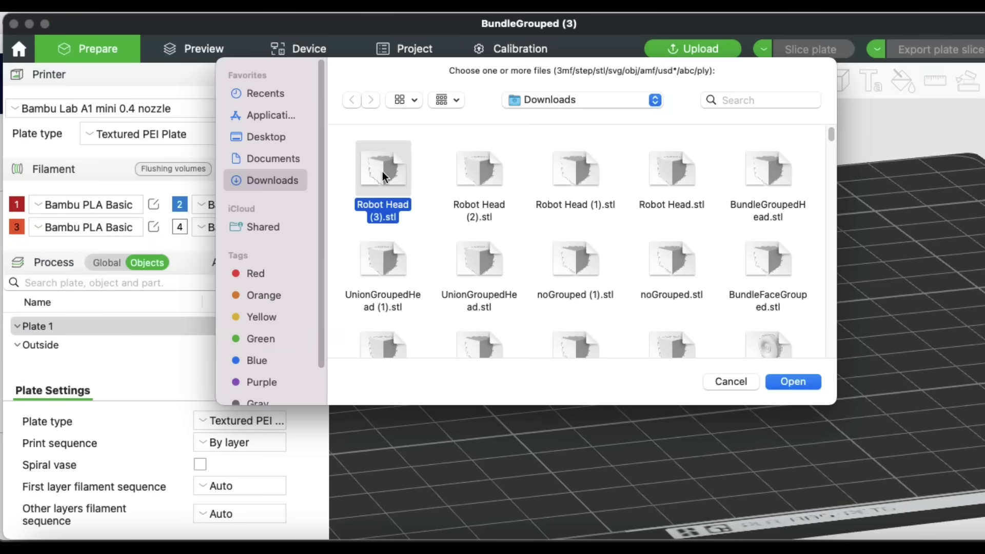
click(789, 382)
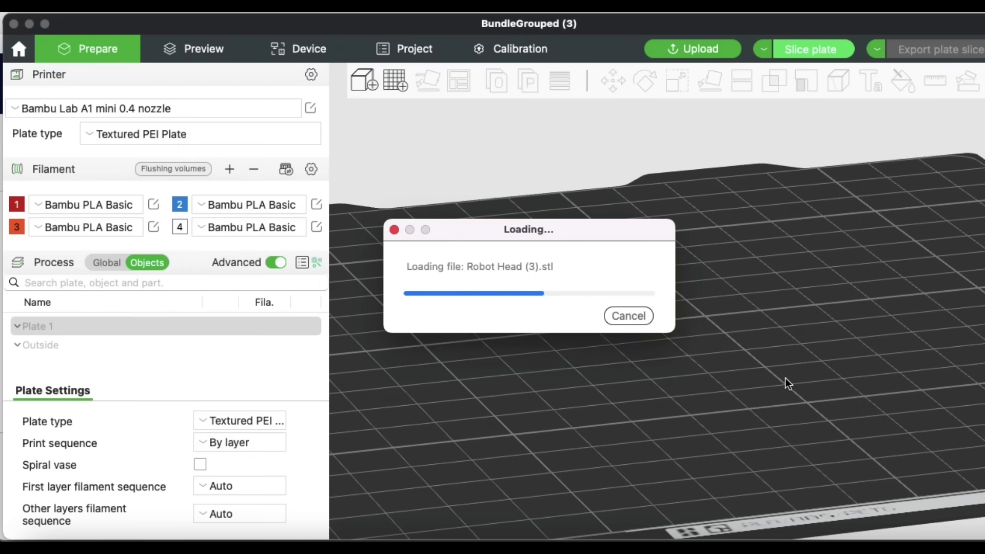
scroll(659, 347, up, 3)
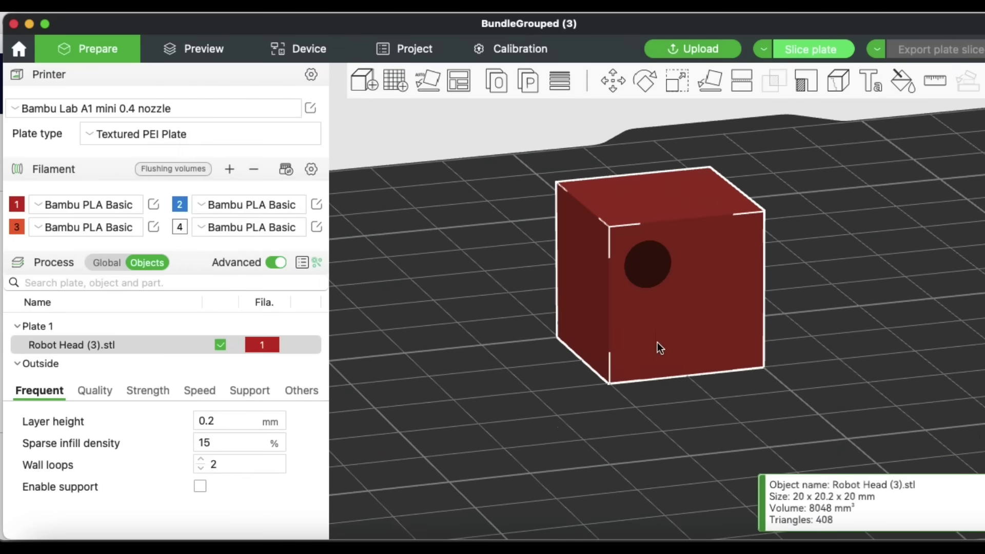
drag(648, 416, 703, 435)
scroll(696, 430, up, 1)
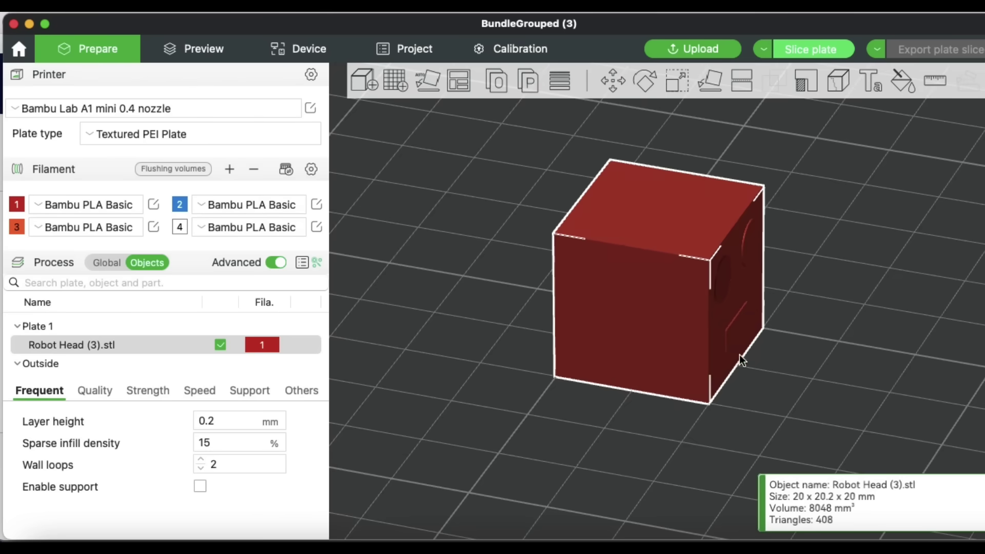
scroll(739, 355, up, 4)
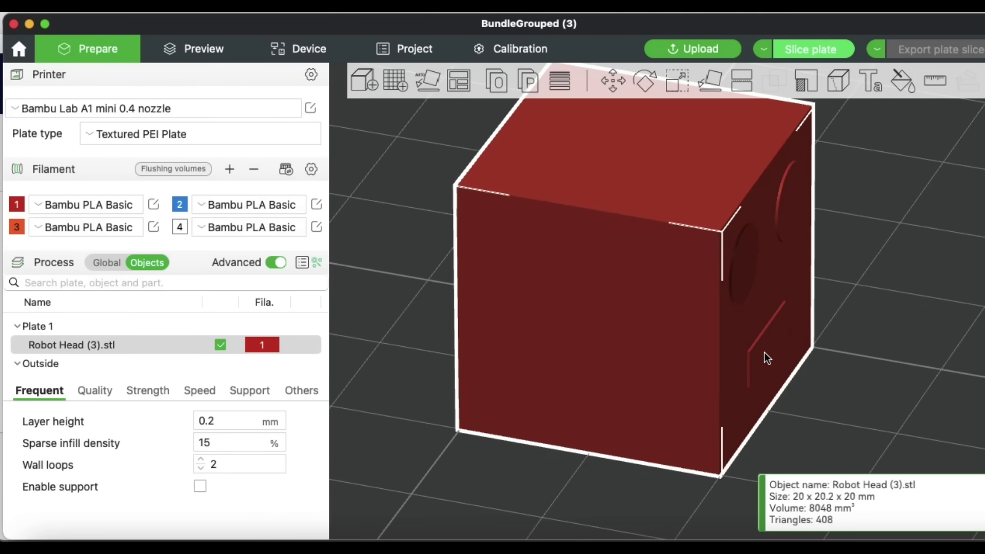
drag(865, 426, 818, 403)
scroll(822, 417, down, 3)
click(898, 85)
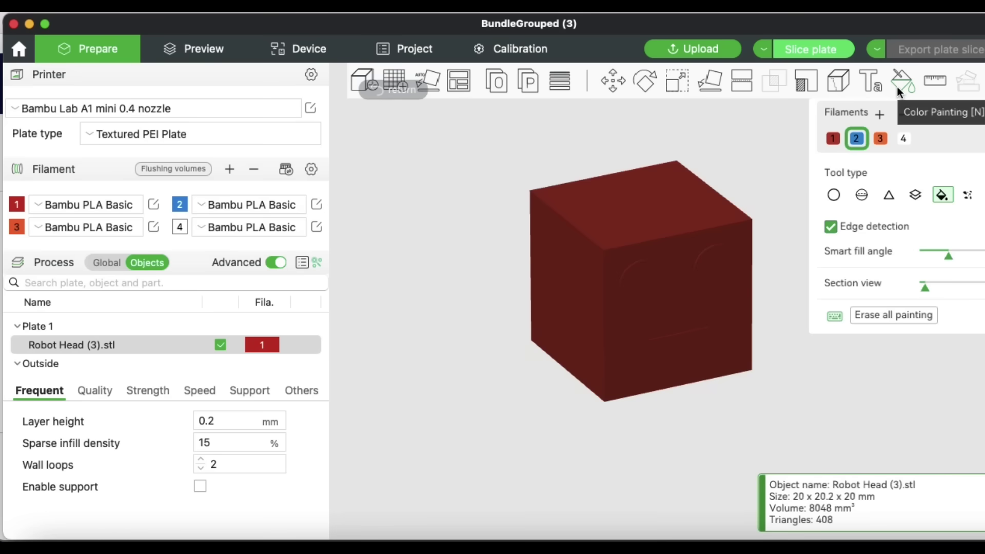
click(641, 285)
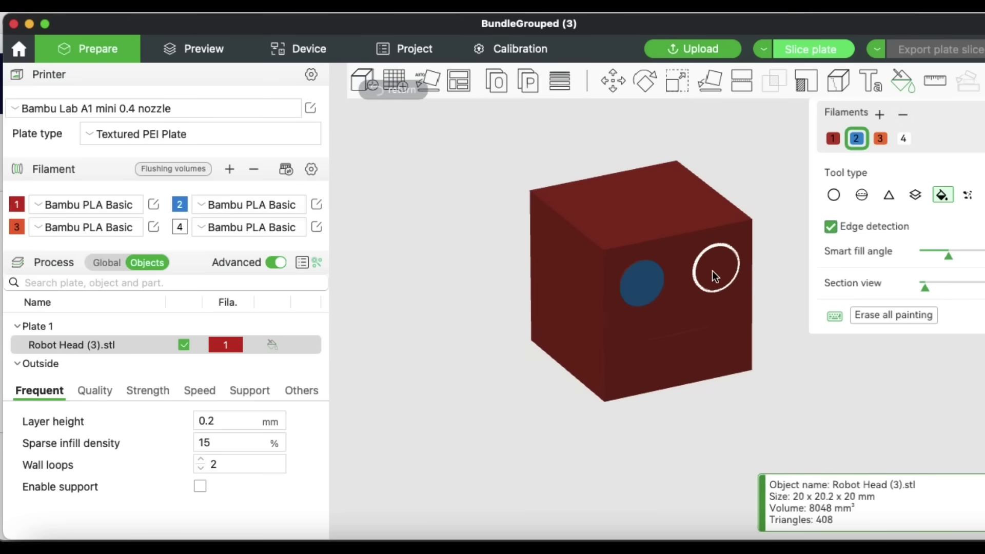
click(715, 268)
click(882, 140)
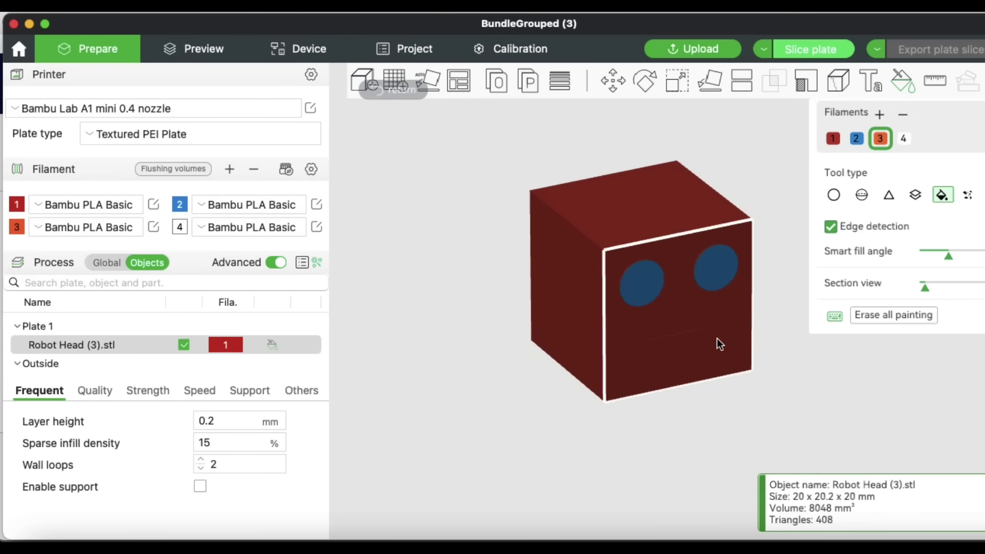
click(679, 344)
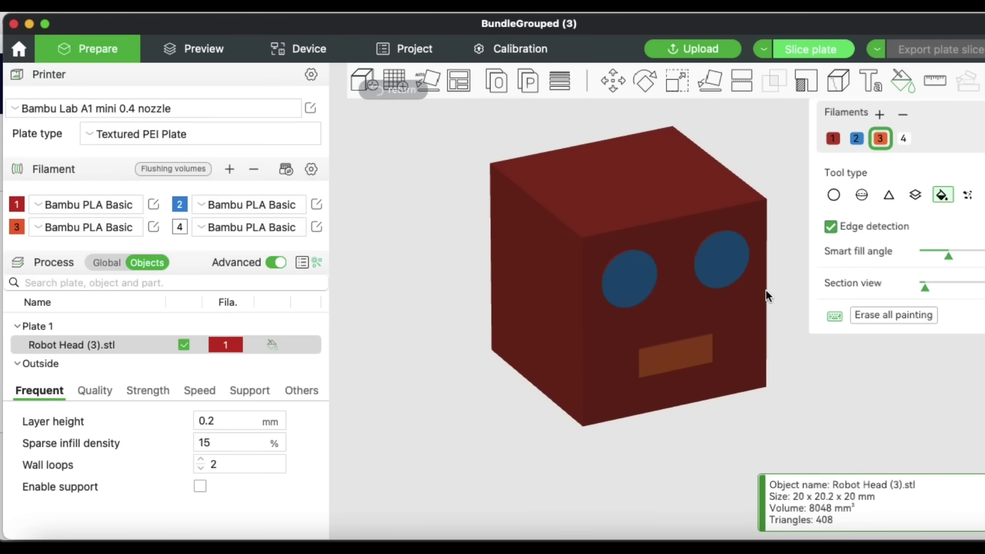
mouse_move(683, 421)
mouse_down()
mouse_move(685, 371)
mouse_move(810, 404)
mouse_up()
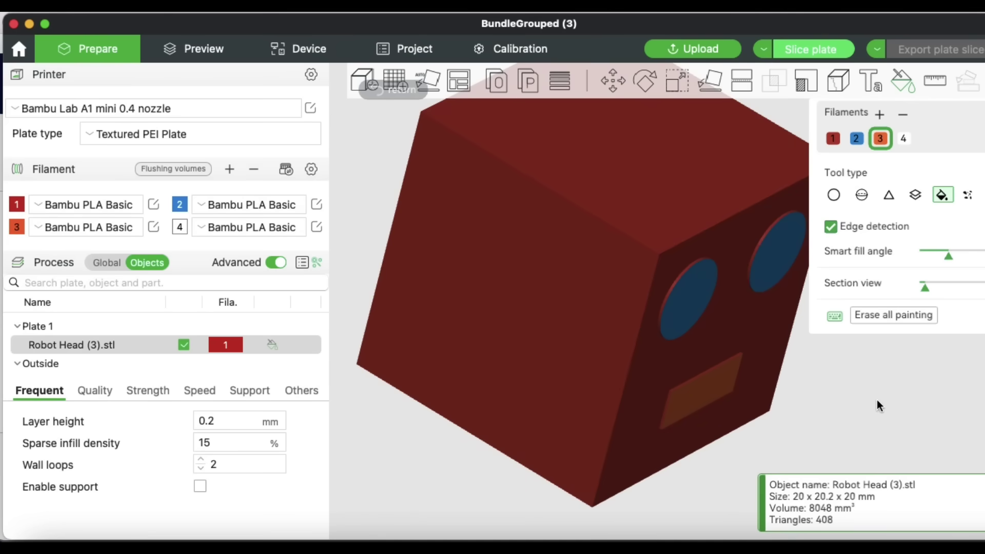
click(893, 314)
scroll(861, 368, down, 3)
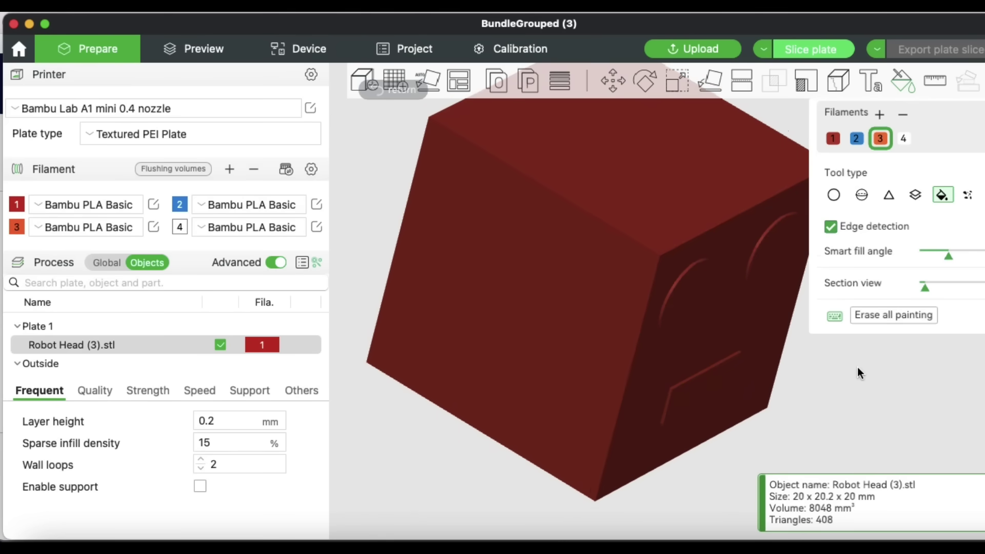
click(903, 82)
mouse_move(781, 369)
mouse_down()
mouse_move(796, 383)
mouse_move(777, 367)
mouse_up()
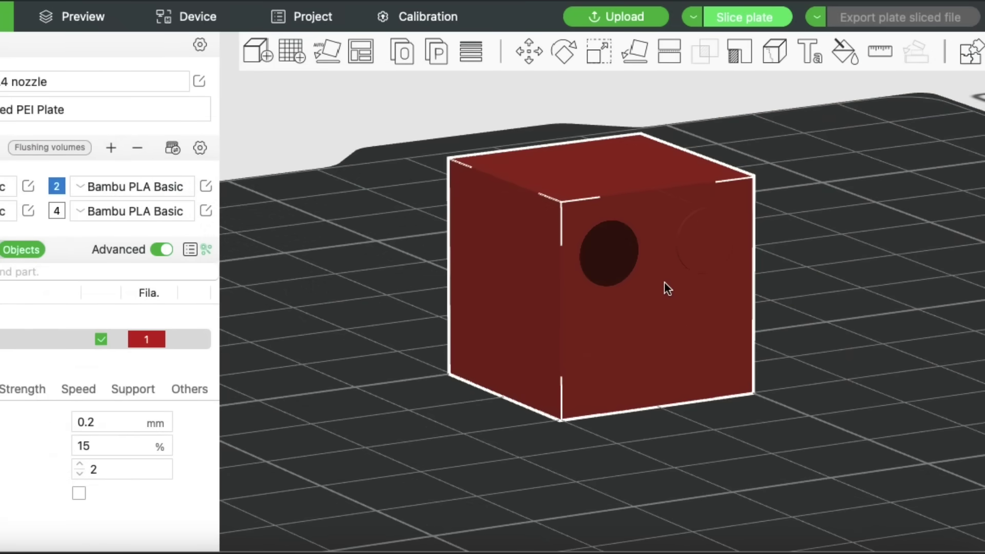
right_click(664, 286)
mouse_move(694, 364)
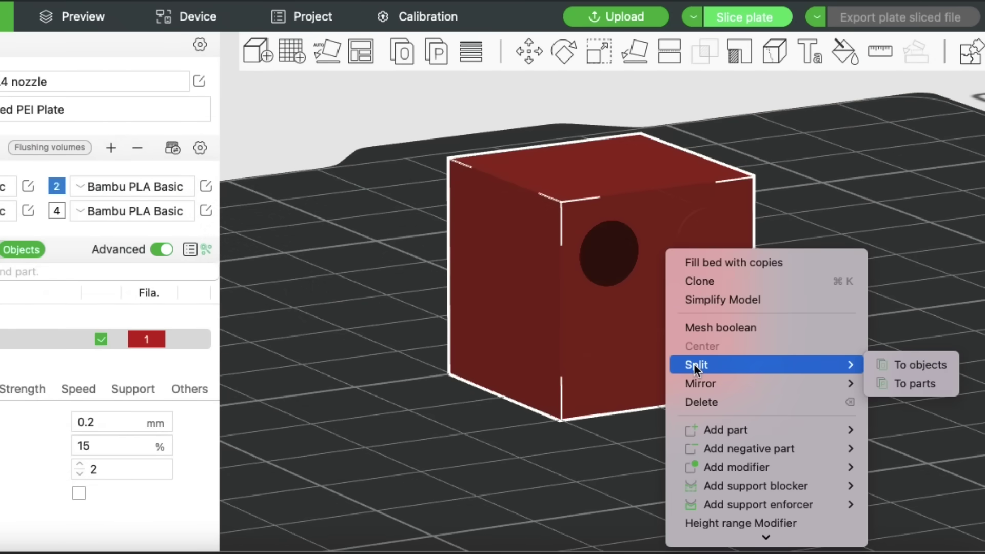
click(924, 383)
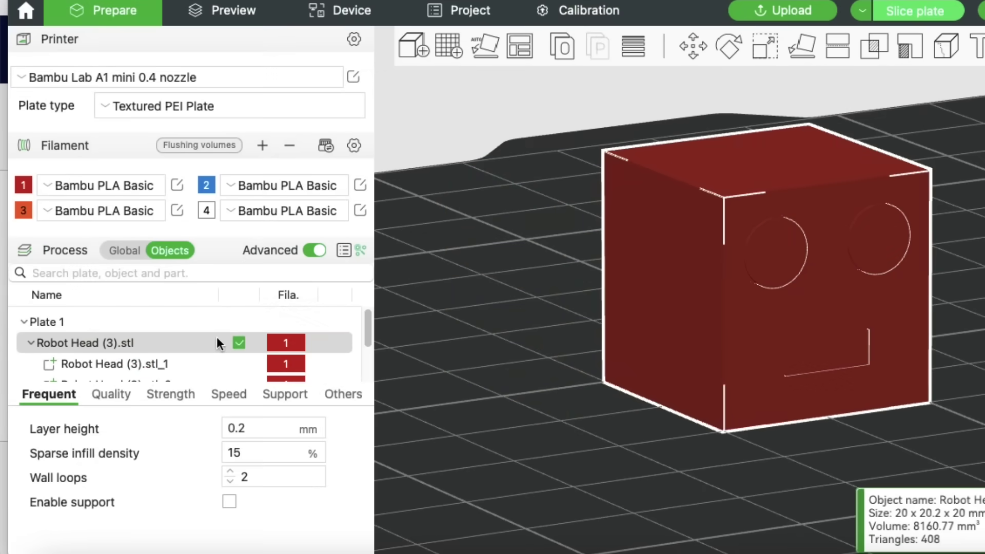
scroll(215, 338, down, 2)
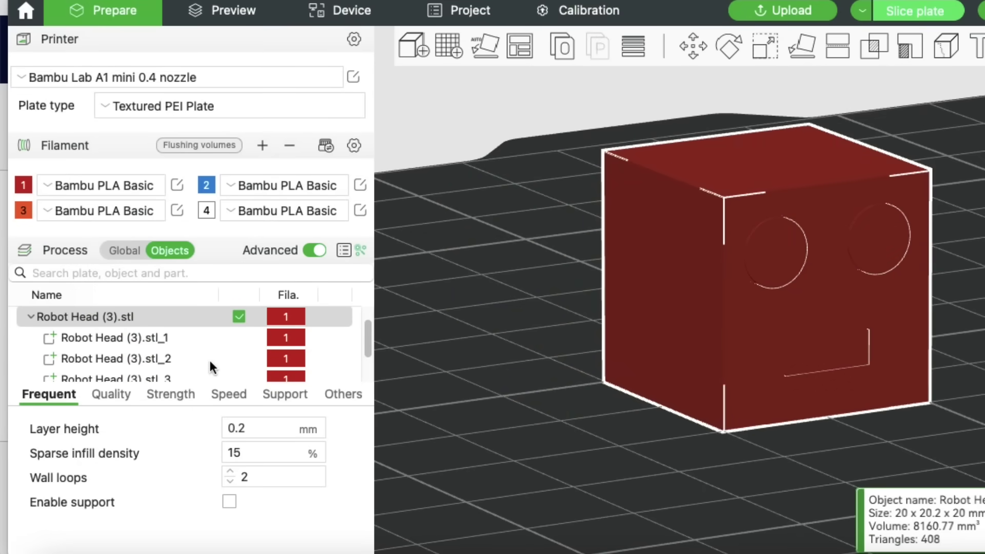
scroll(210, 362, down, 2)
scroll(210, 362, down, 1)
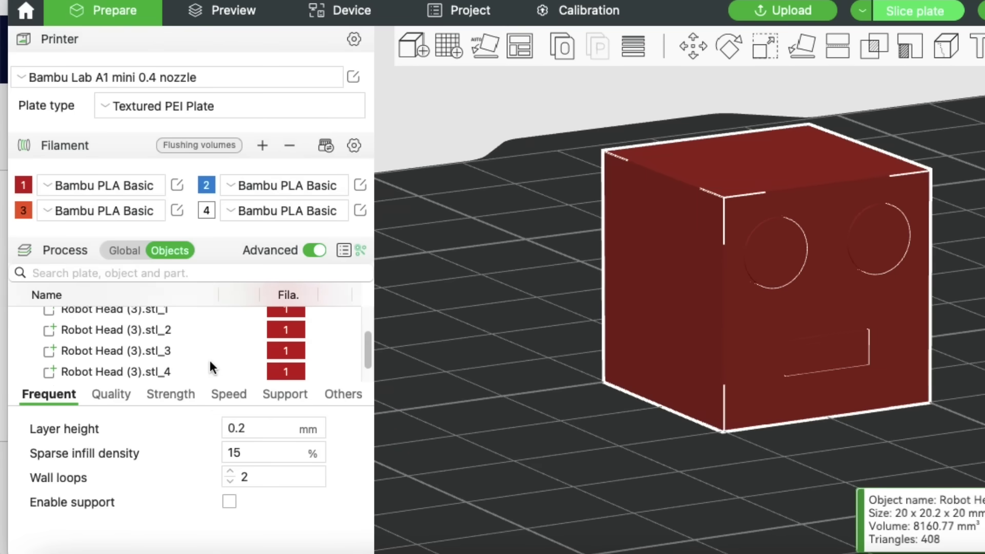
click(155, 371)
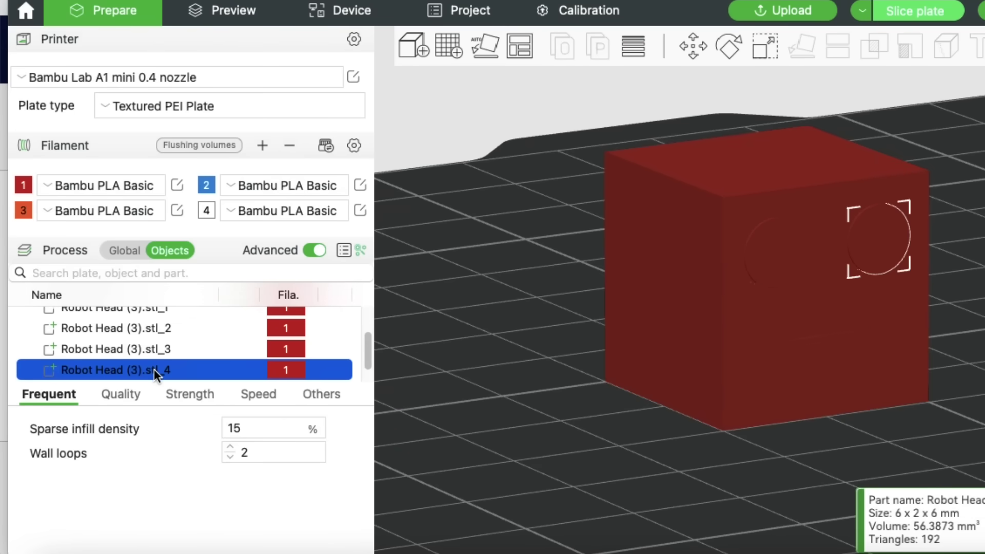
click(161, 349)
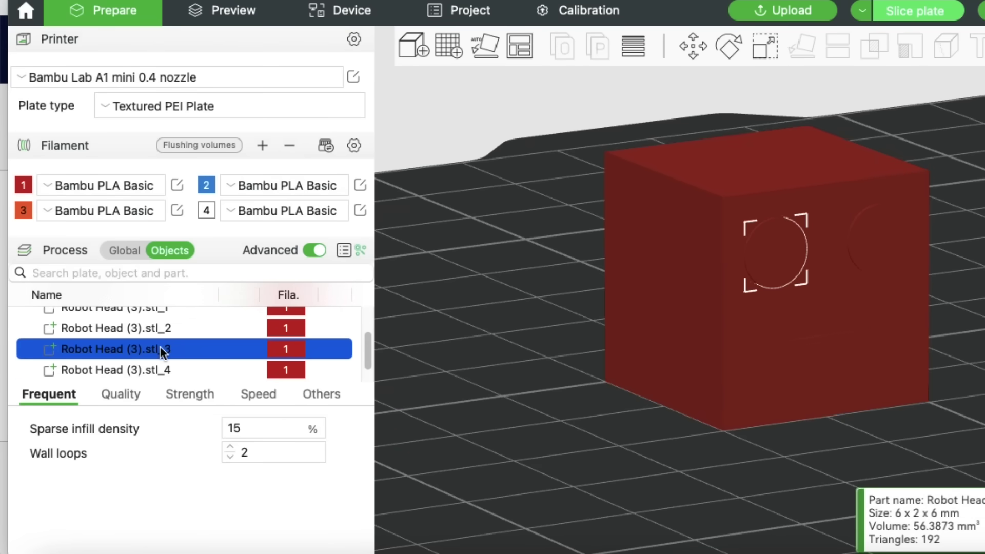
click(152, 329)
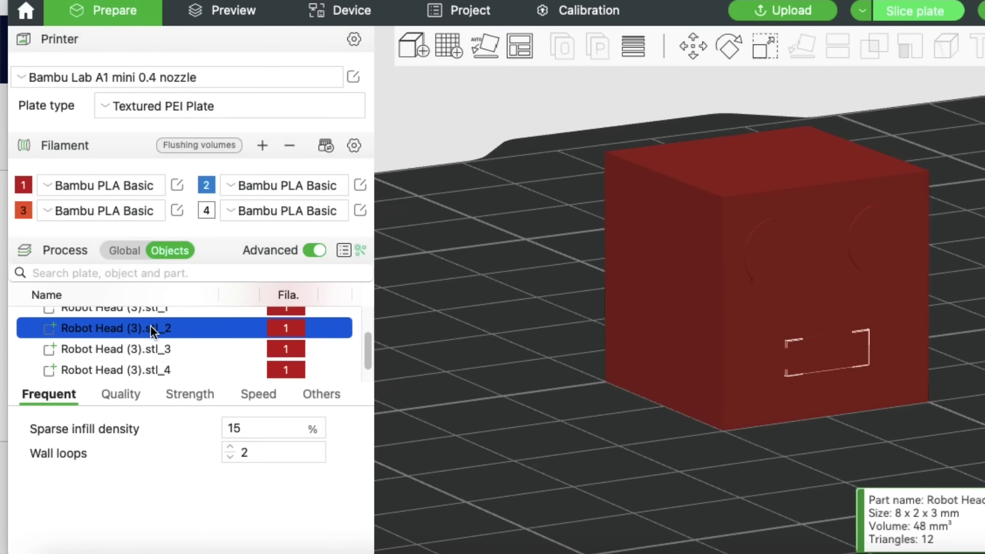
scroll(152, 331, up, 1)
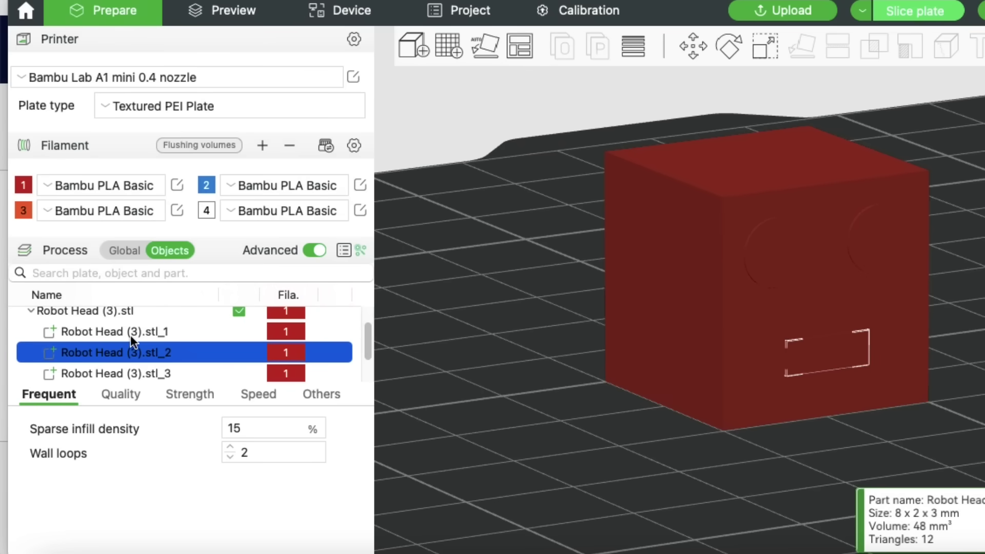
click(130, 332)
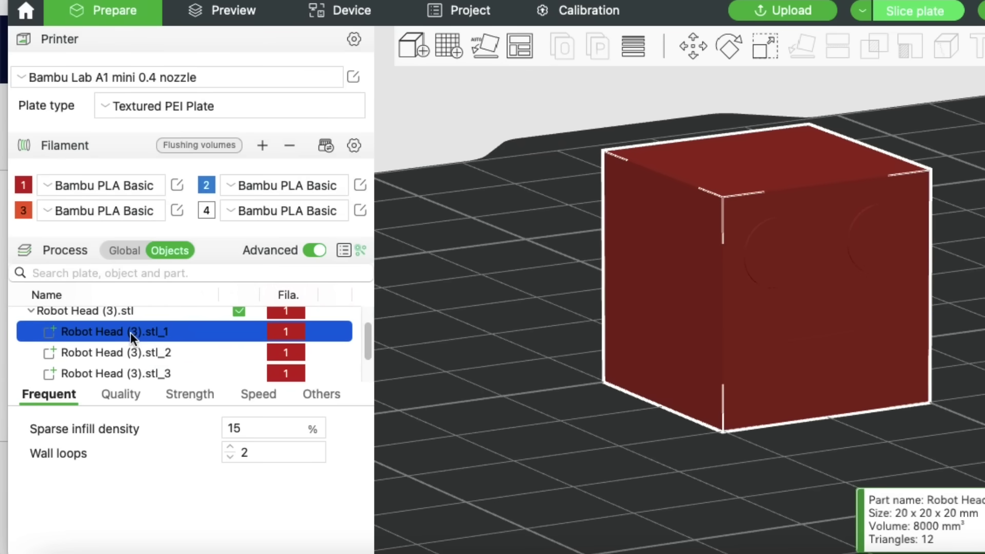
scroll(130, 333, down, 3)
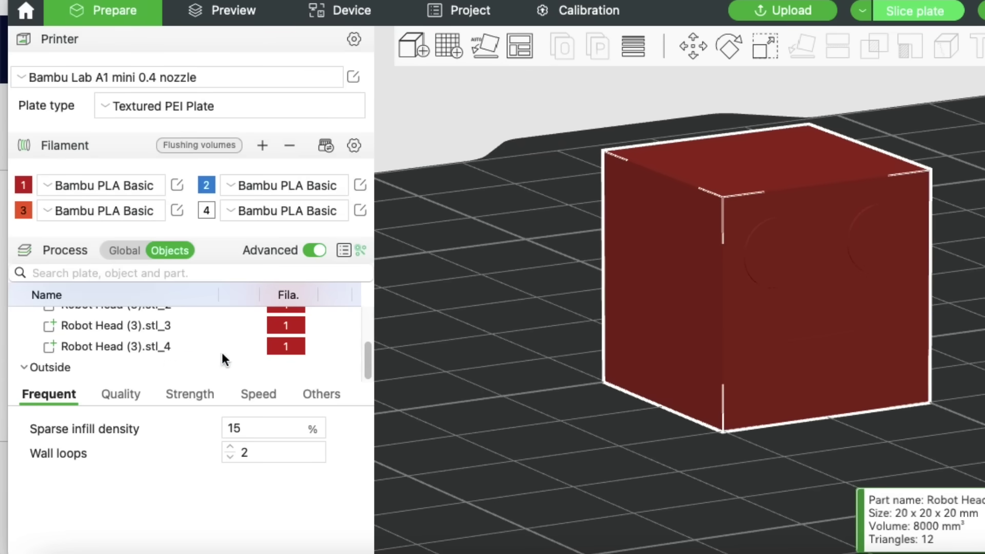
Step: Set both eye parts, stl_4 and stl_3, to blue filament 2
click(166, 348)
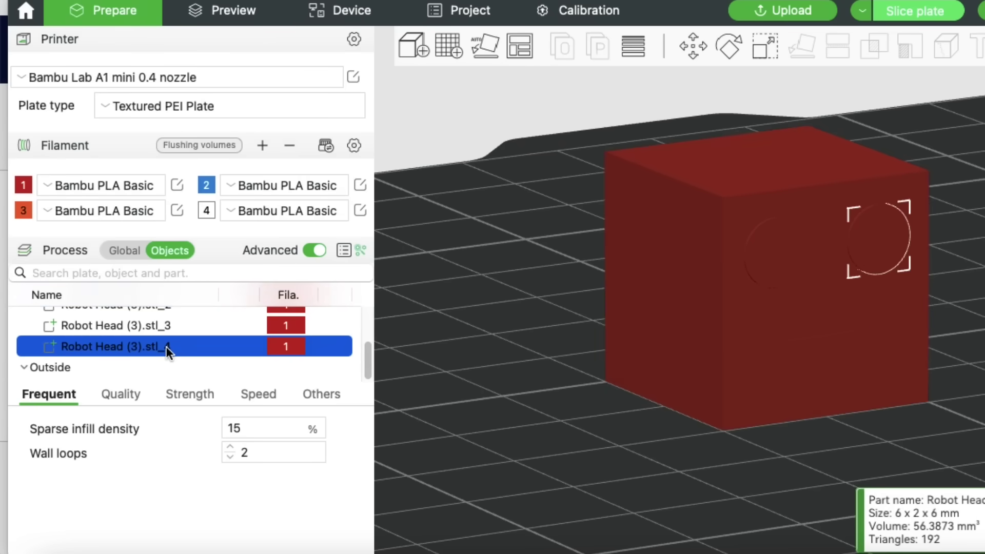
click(283, 347)
click(282, 345)
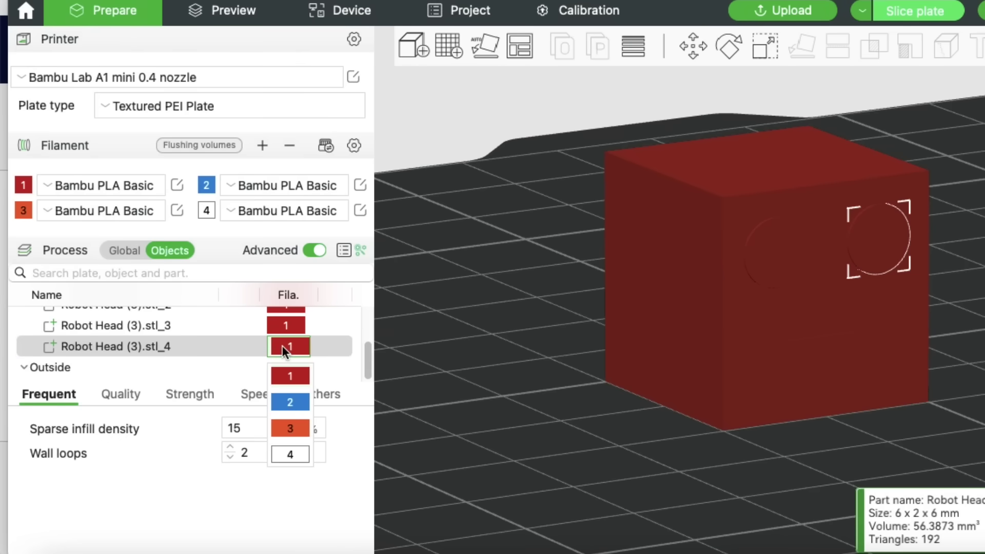
click(290, 403)
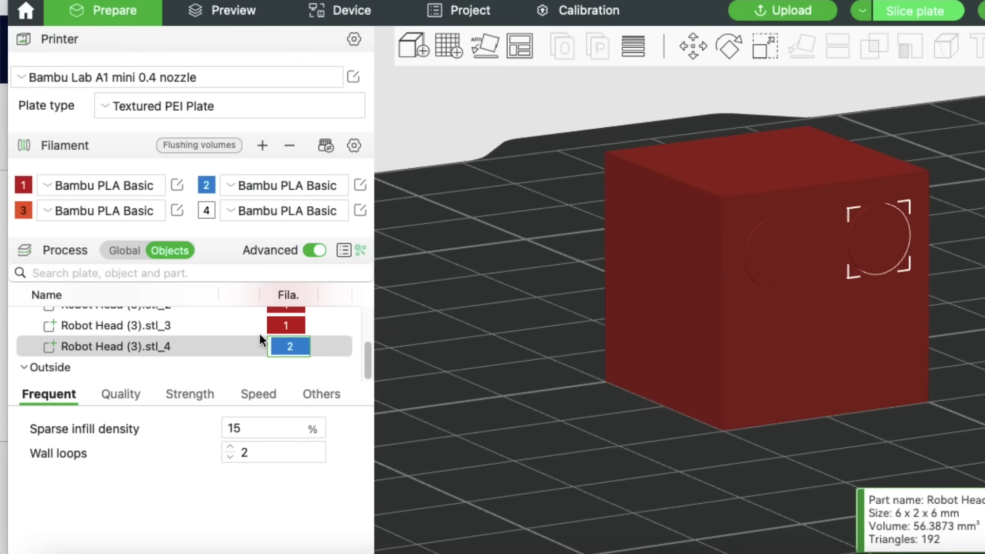
click(239, 326)
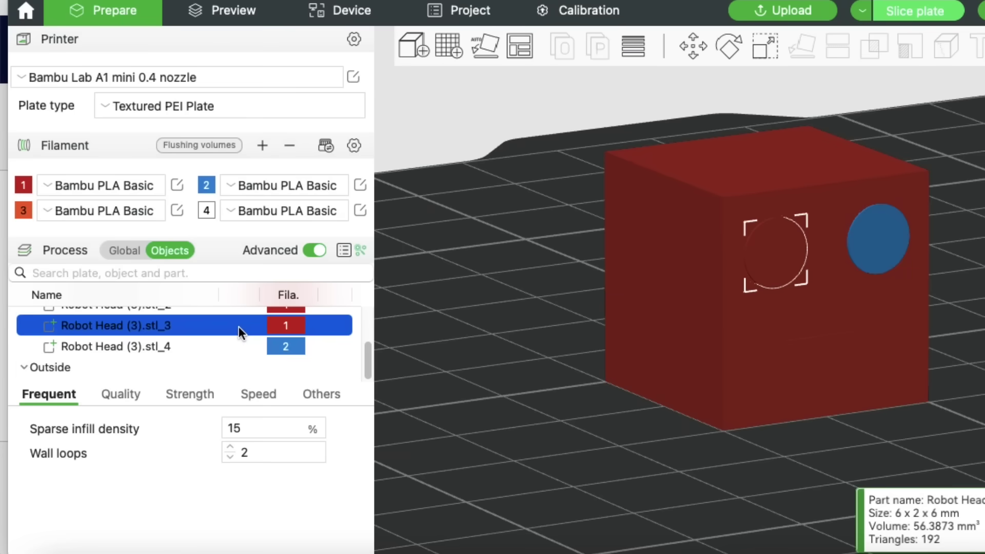
click(284, 325)
click(285, 325)
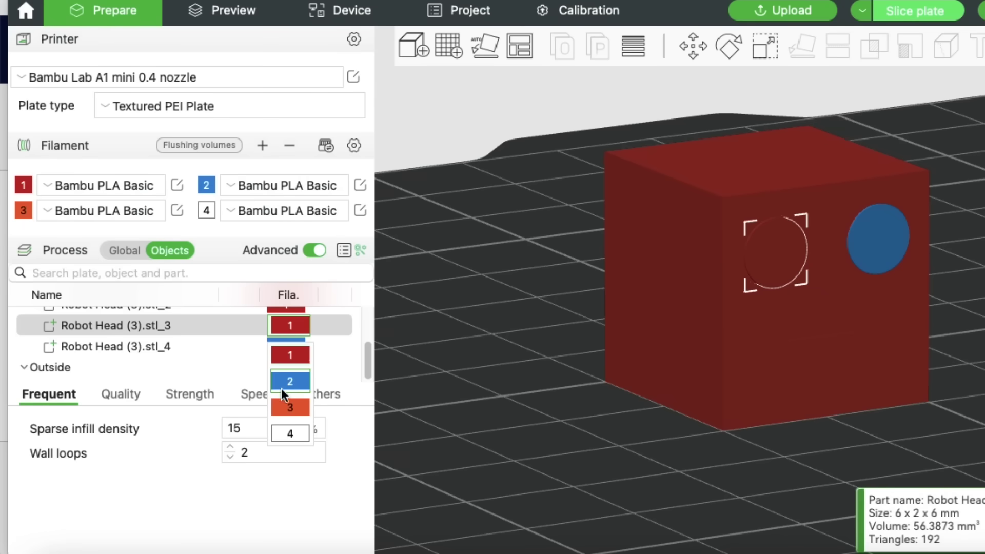
click(286, 384)
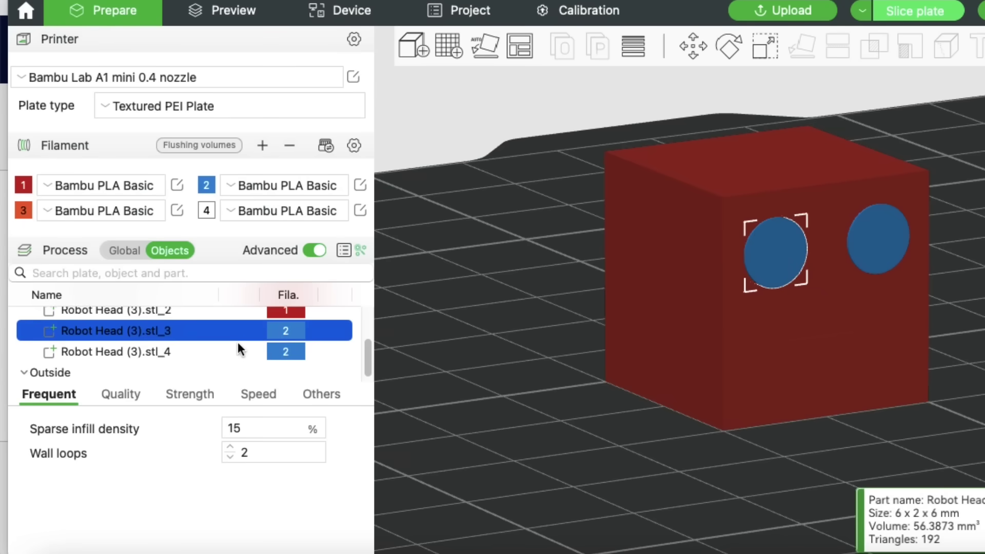
Step: Set the mouth part stl_2 to orange filament 3
scroll(238, 341, up, 1)
click(240, 320)
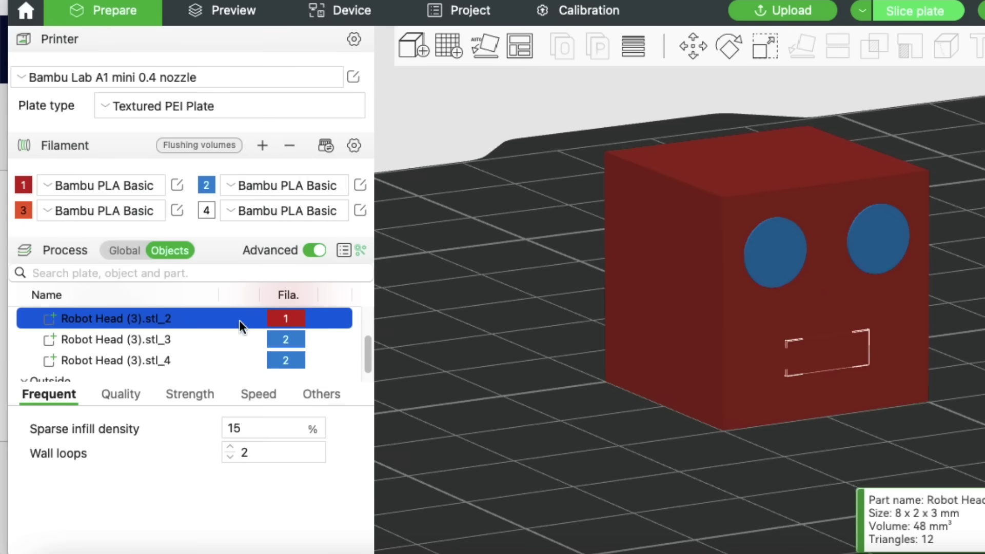
click(291, 322)
click(291, 321)
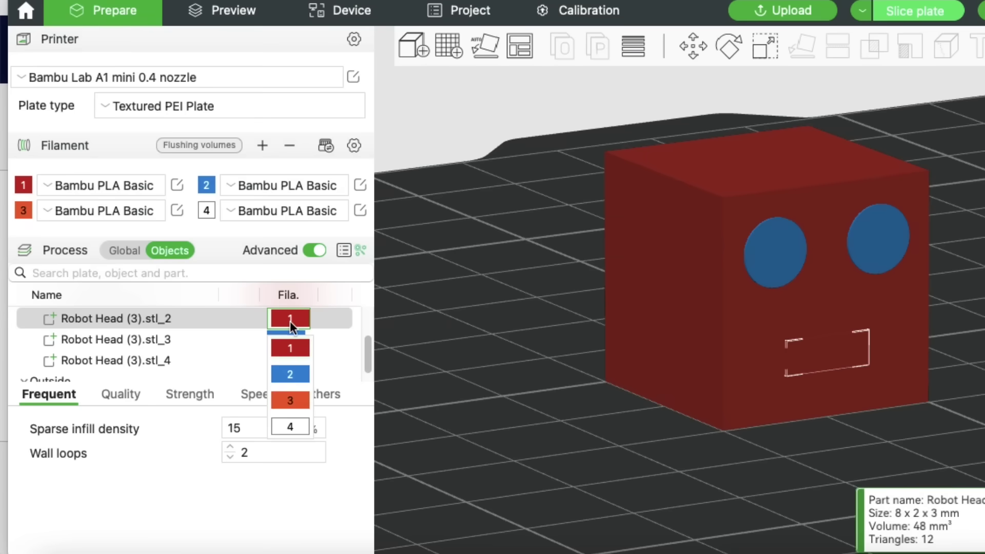
click(294, 400)
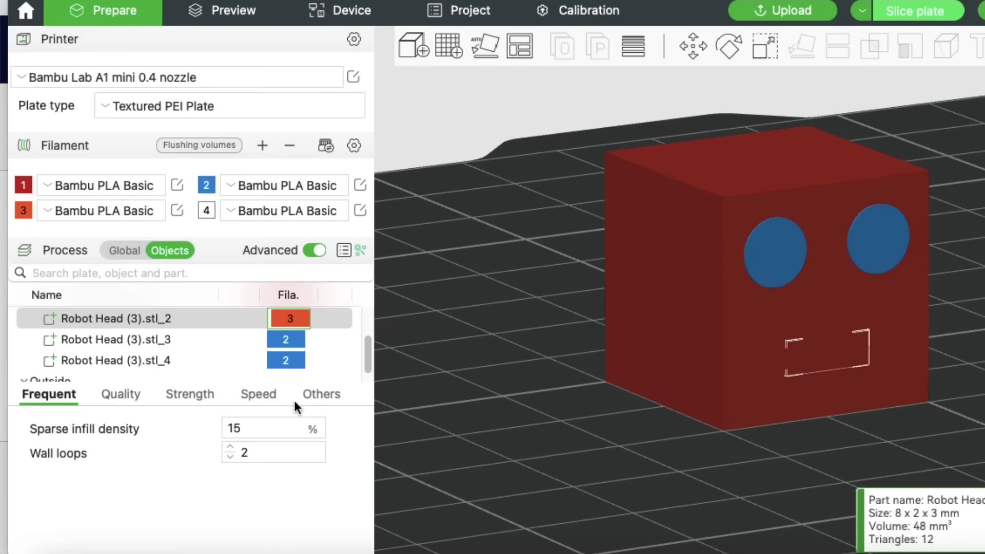
Step: Deselect the parts and orbit until the head's coloured face points toward the viewer
click(418, 402)
scroll(780, 346, up, 4)
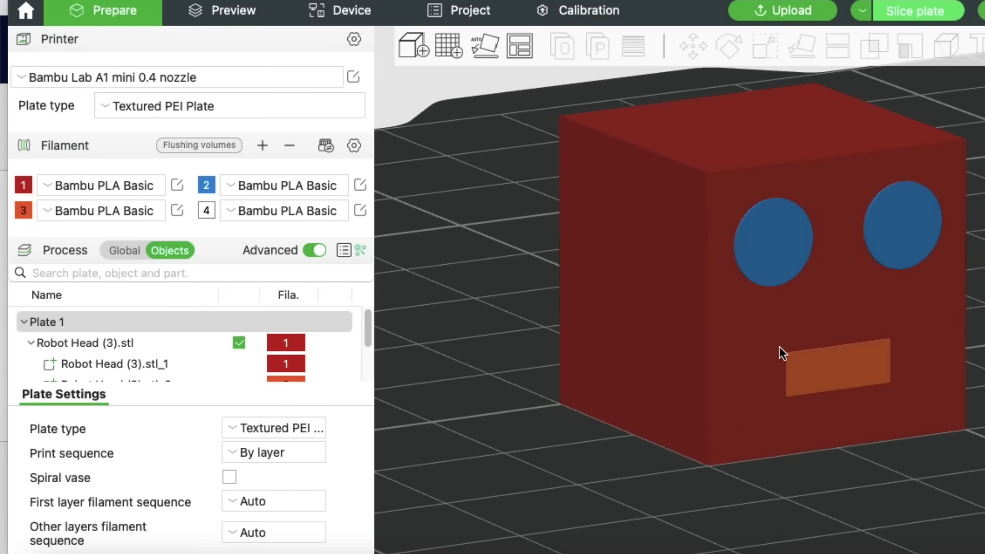
drag(826, 462, 869, 487)
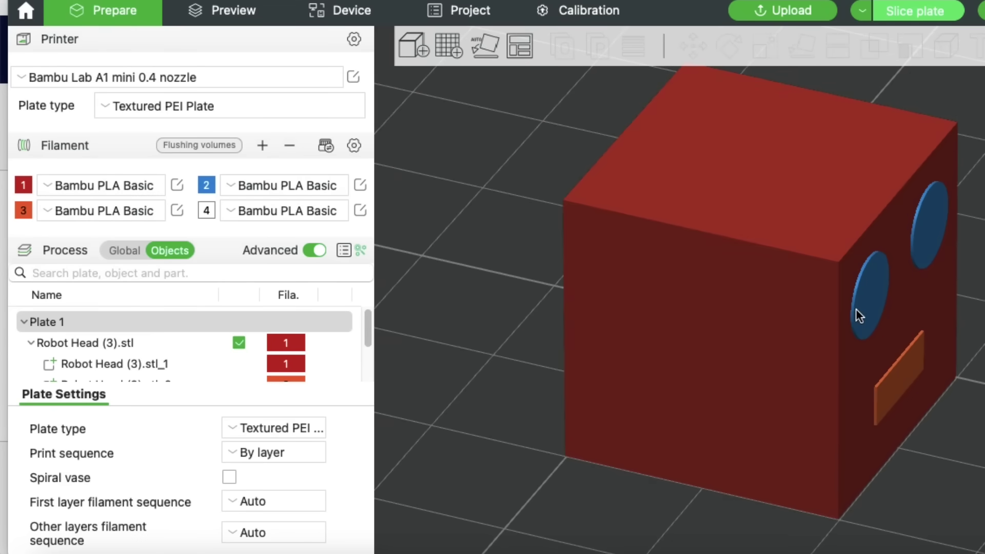
drag(935, 297, 973, 395)
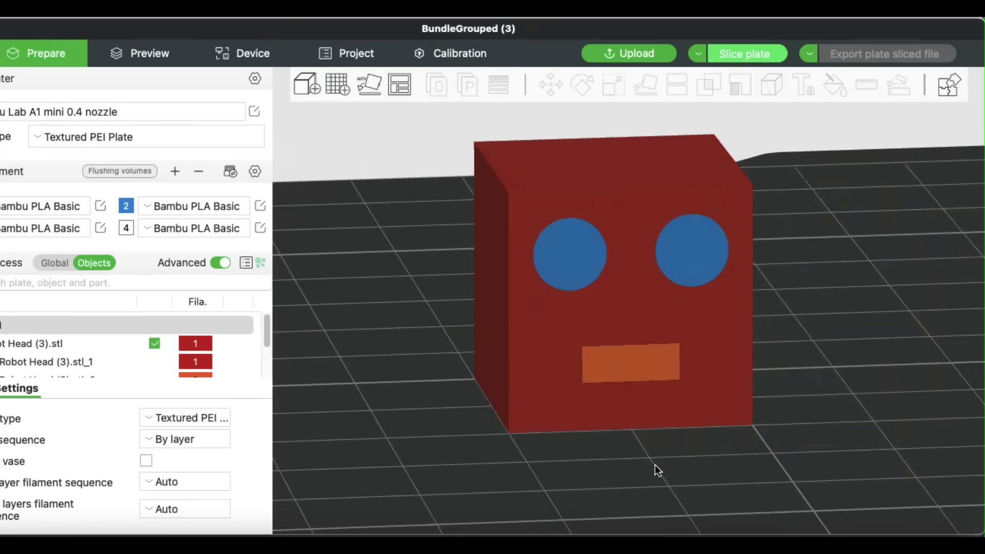
Step: Slice the coloured head and scrub the preview through layers 92, 82 and 73 before showing all layers
drag(816, 504, 842, 401)
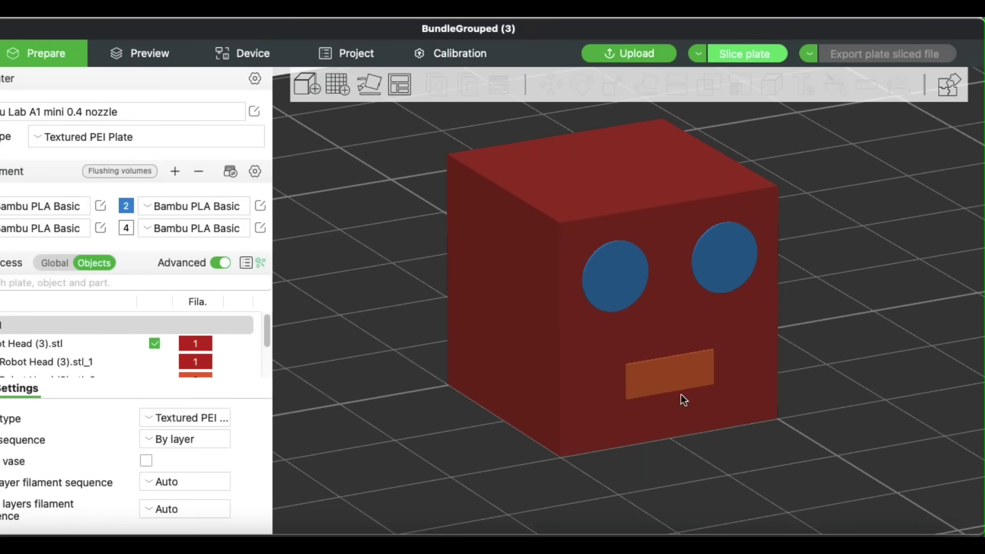
click(740, 57)
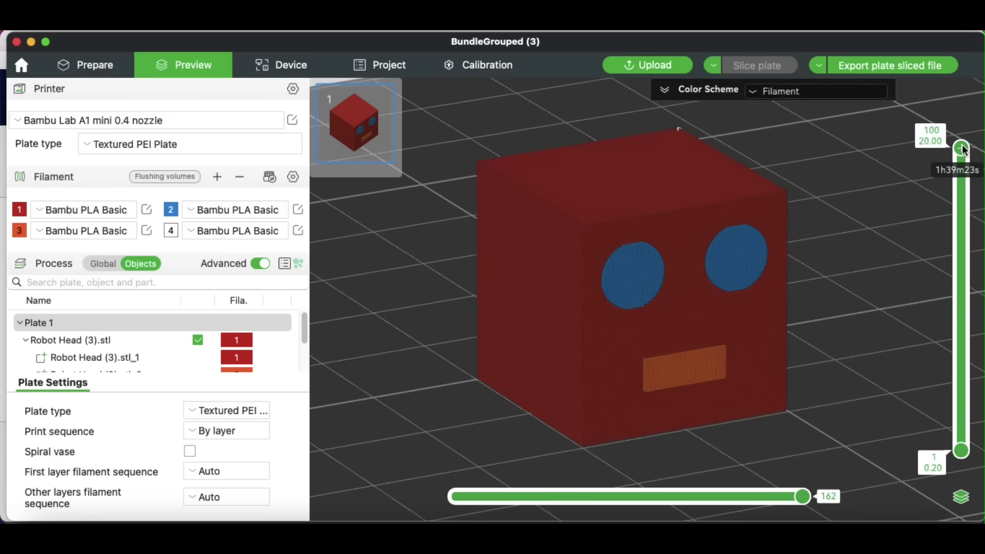
drag(961, 154, 961, 202)
drag(862, 246, 837, 175)
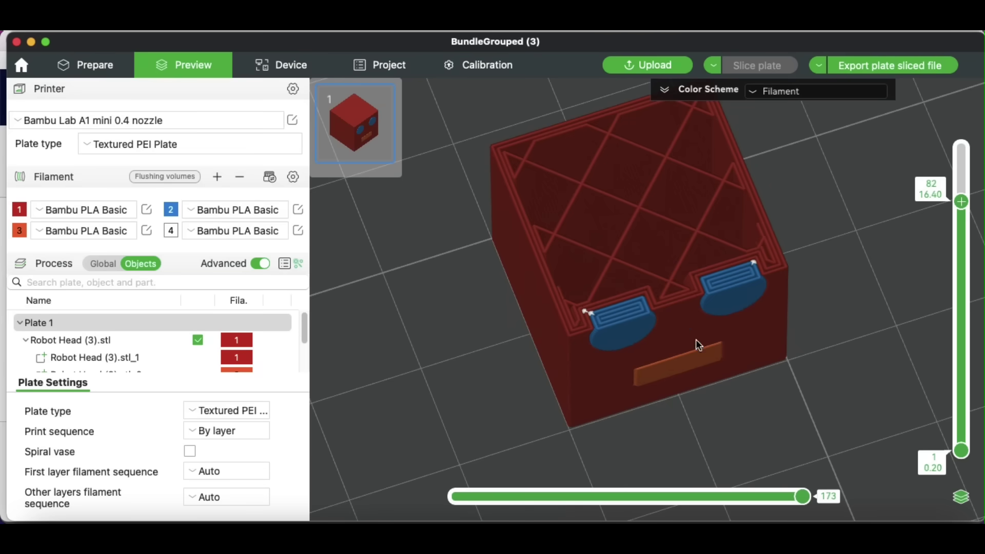
drag(961, 202, 948, 359)
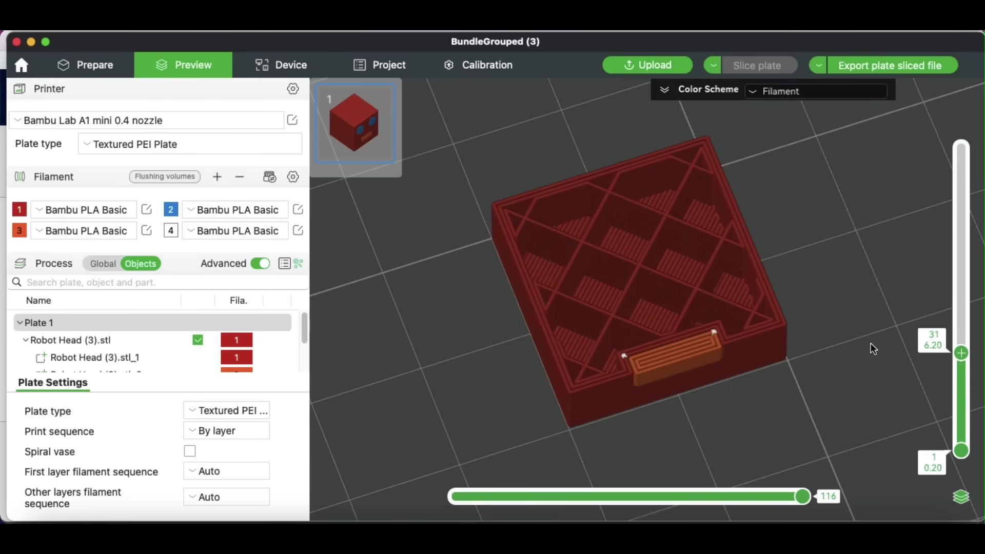
drag(961, 353, 961, 148)
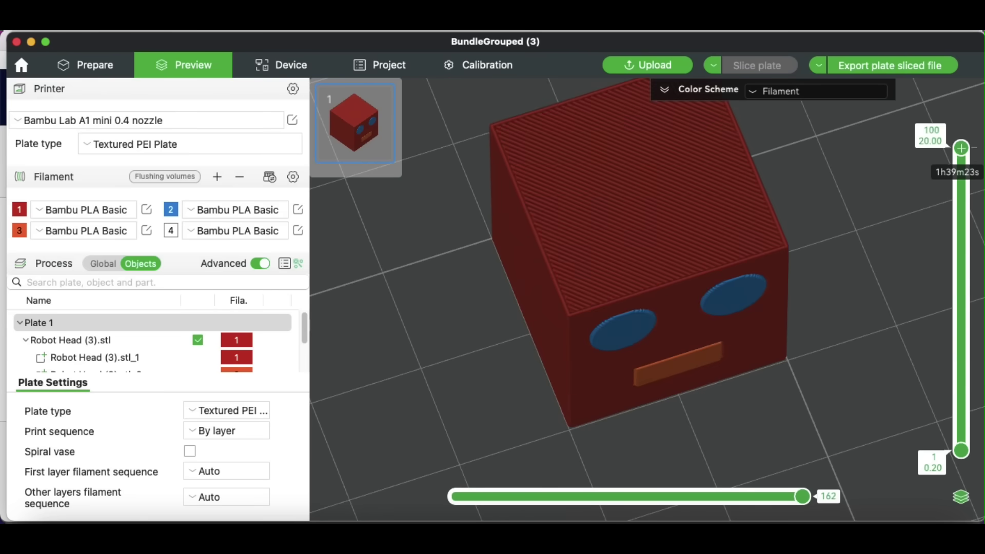
drag(866, 302, 878, 241)
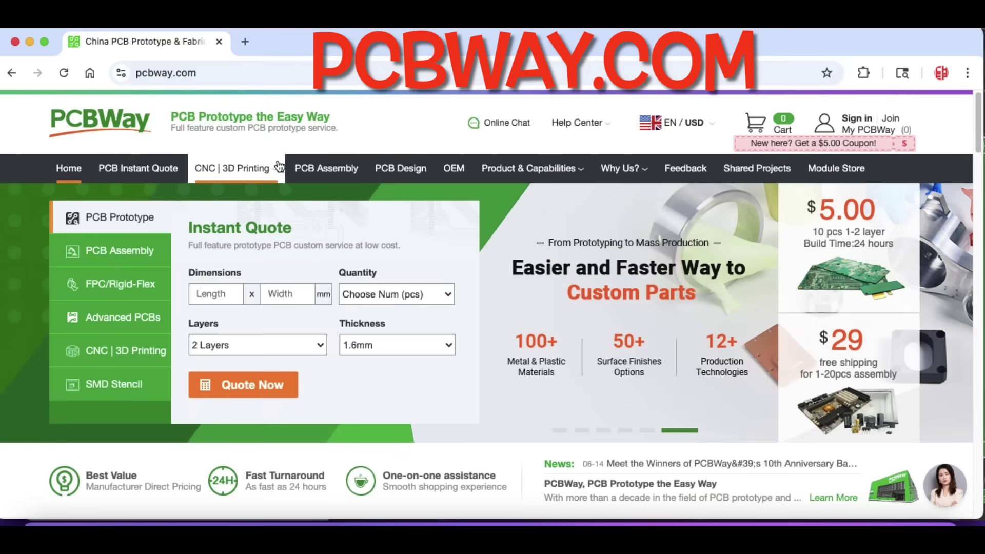
mouse_move(245, 181)
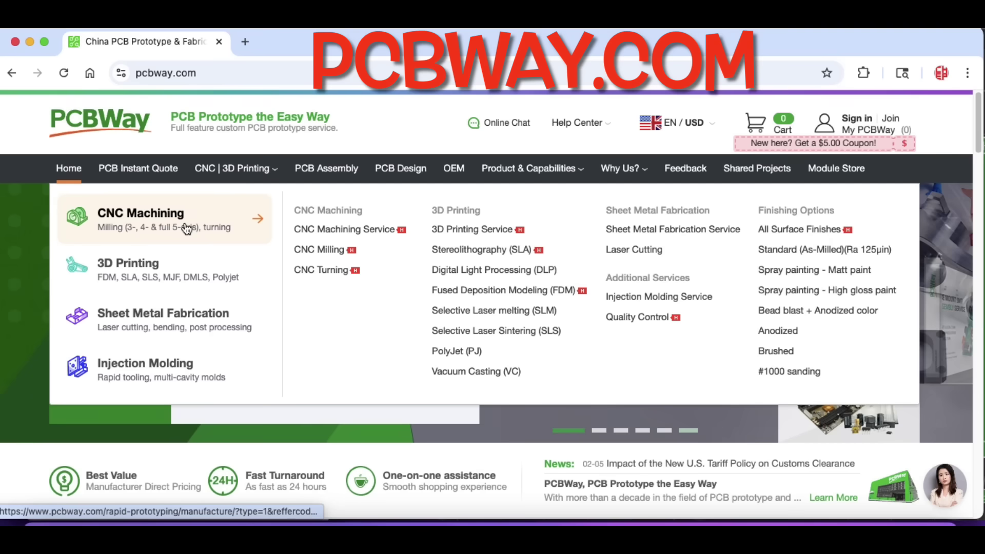